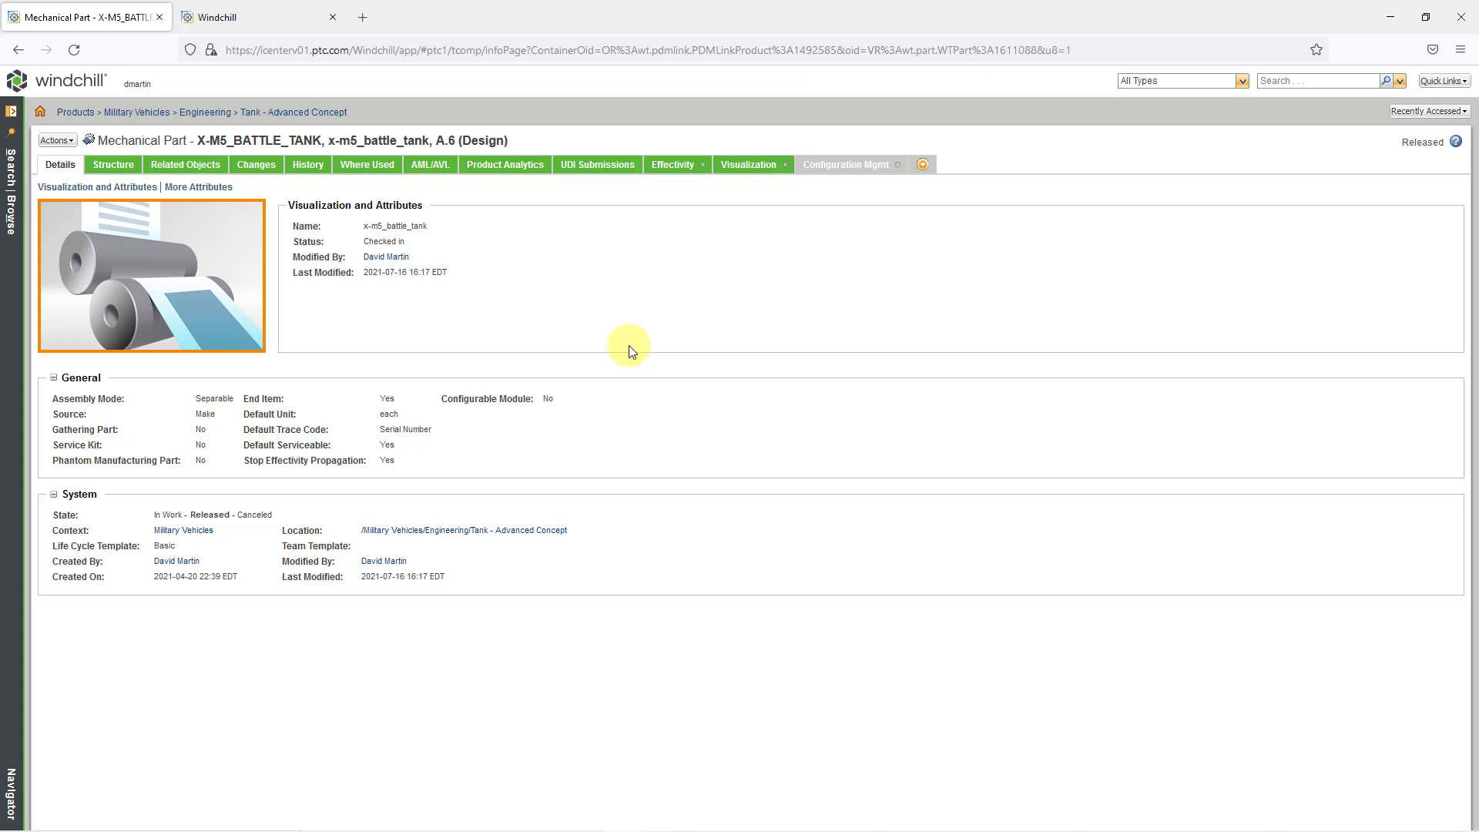
- In the Windchill tab, browse the Navigator to Site and open its Utilities page
left_click(260, 17)
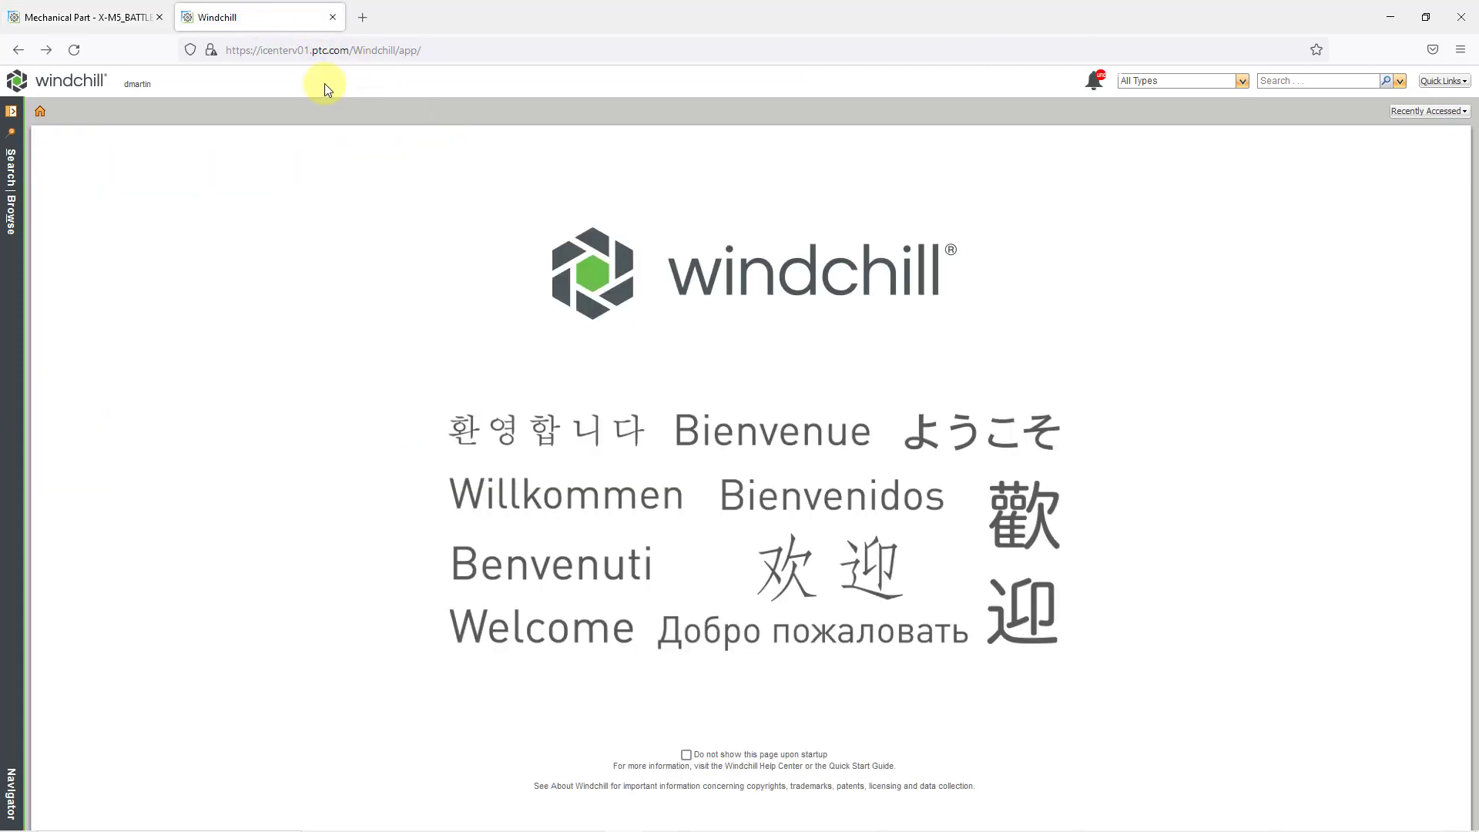
left_click(11, 221)
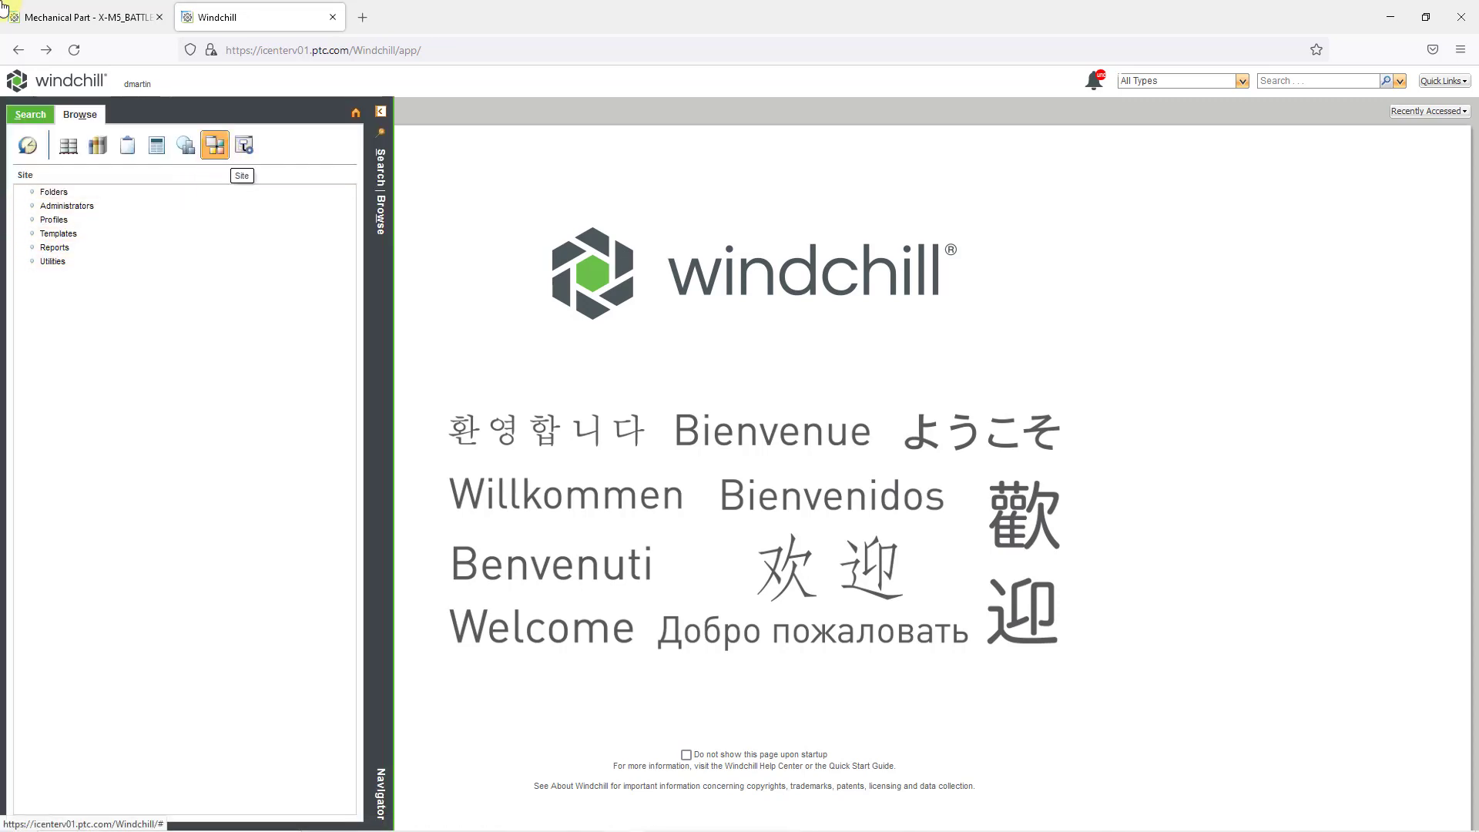
left_click(186, 151)
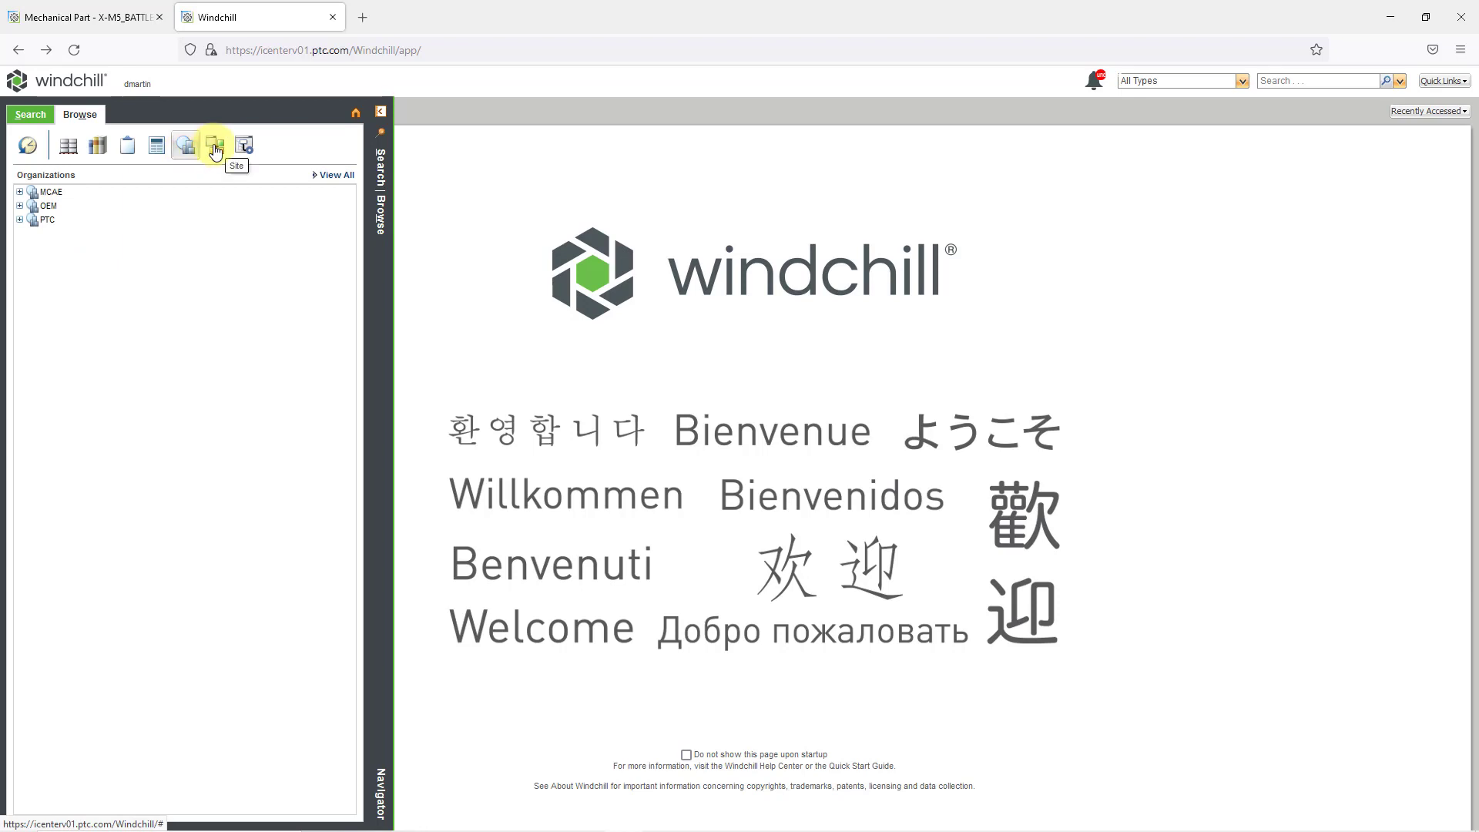
left_click(215, 148)
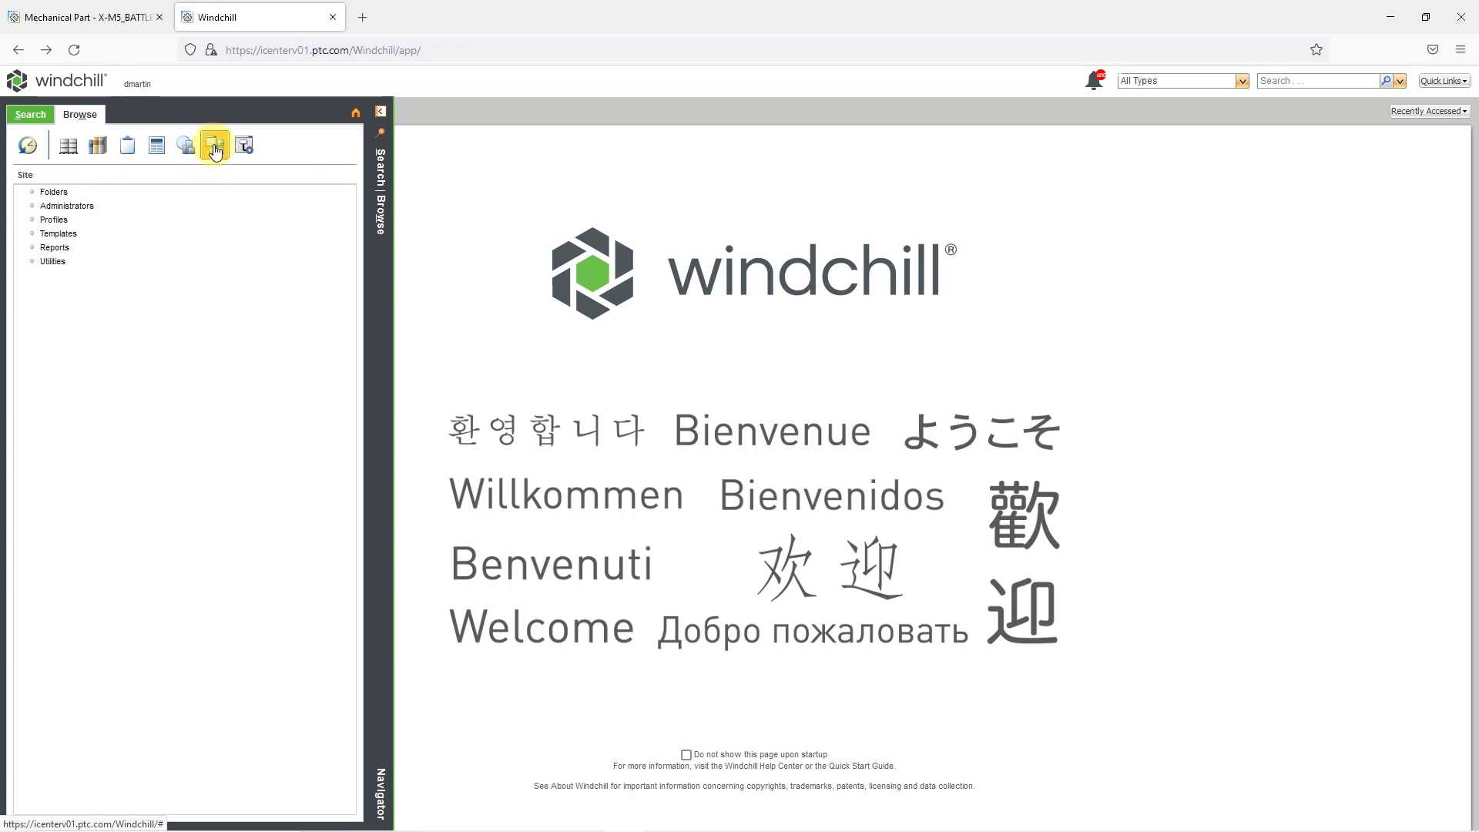
left_click(53, 263)
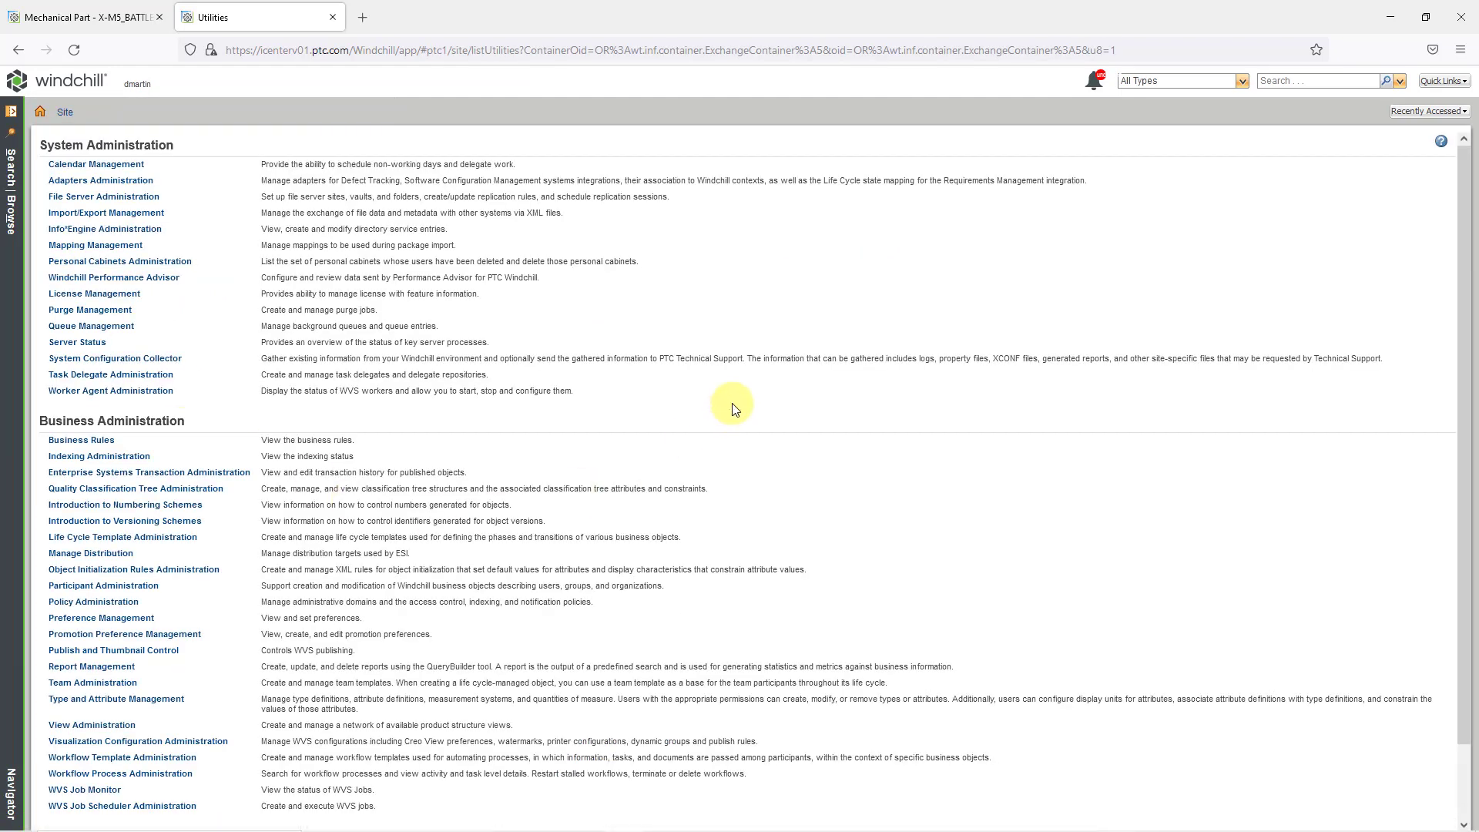
- Launch Type and Attribute Management and scroll the Manage Types tree down to Part
left_click(164, 707)
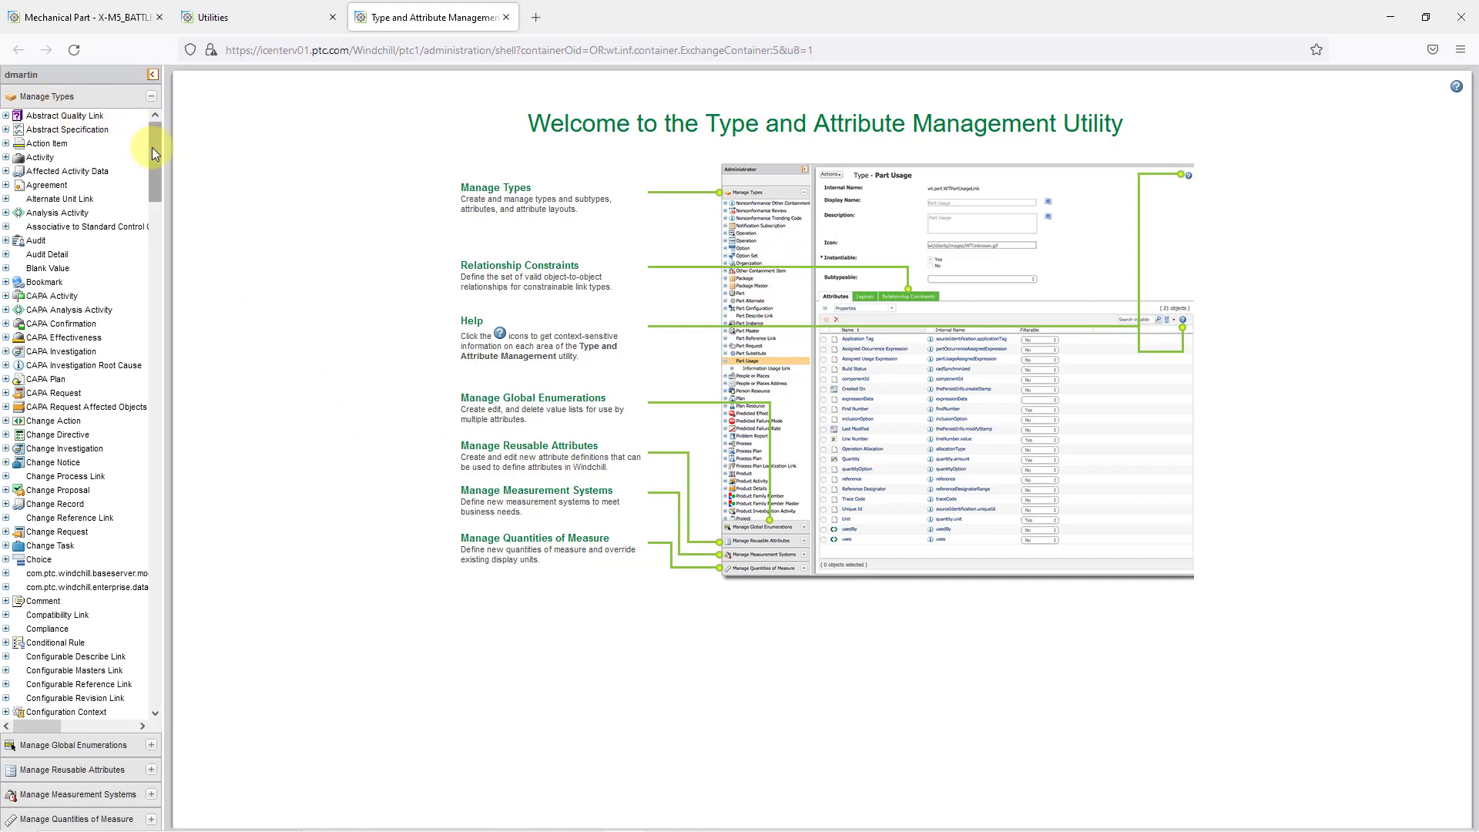
left_click_drag(151, 146, 164, 378)
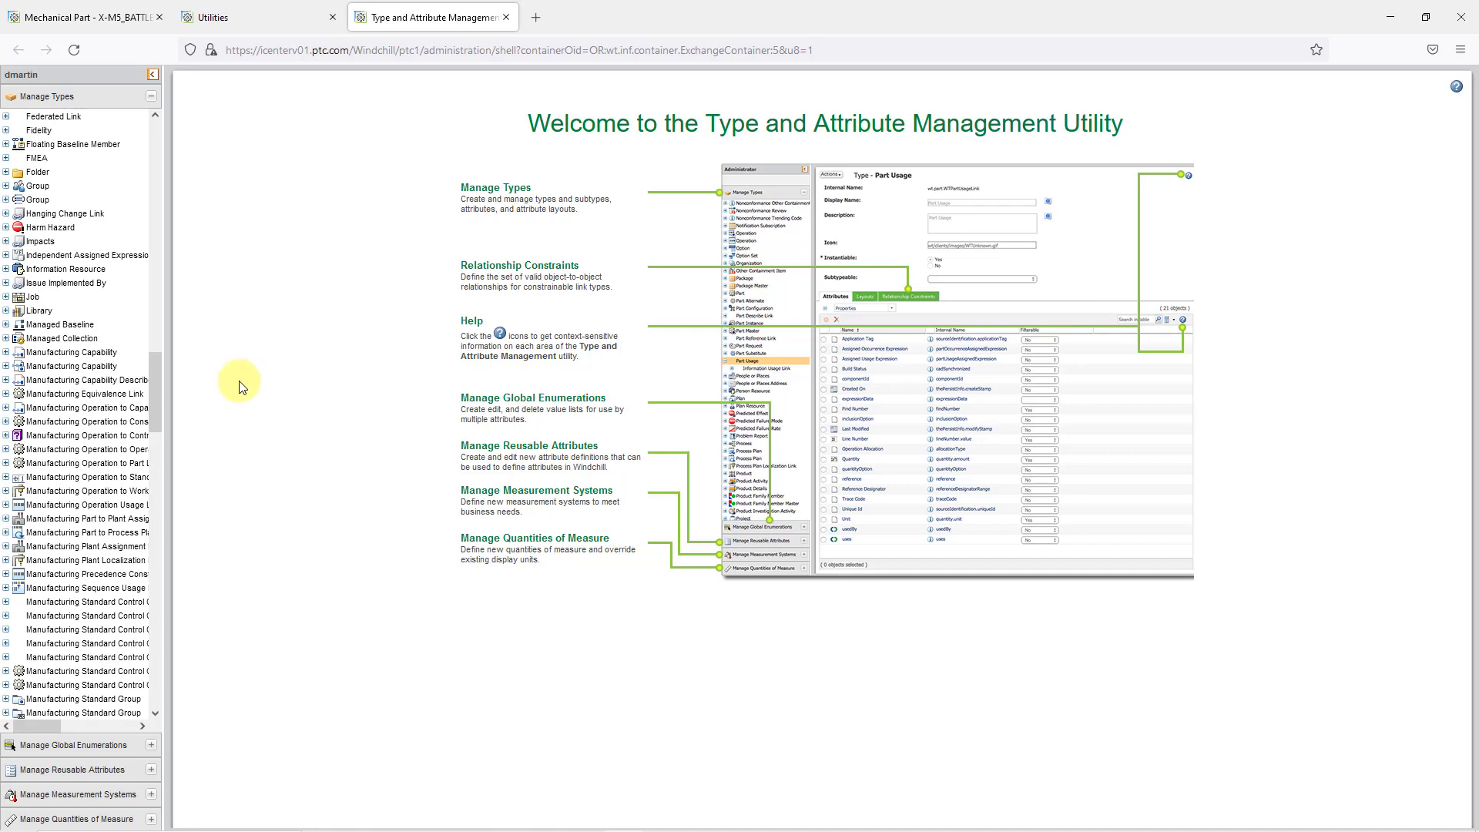
left_click_drag(157, 382, 150, 484)
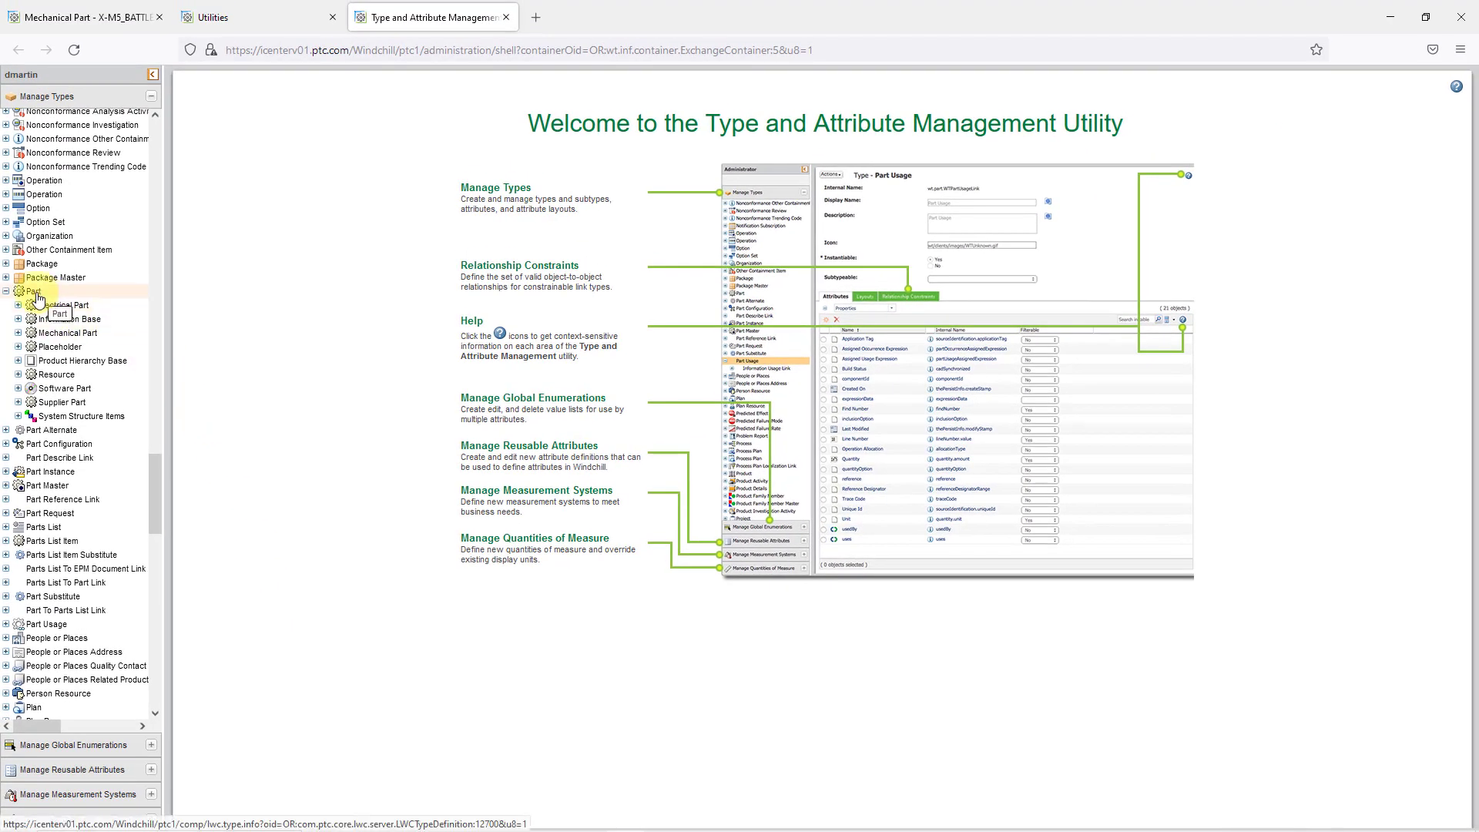
- Select the Part type (wt.part.WTPart) and put it into edit mode via Actions > Edit
left_click(34, 293)
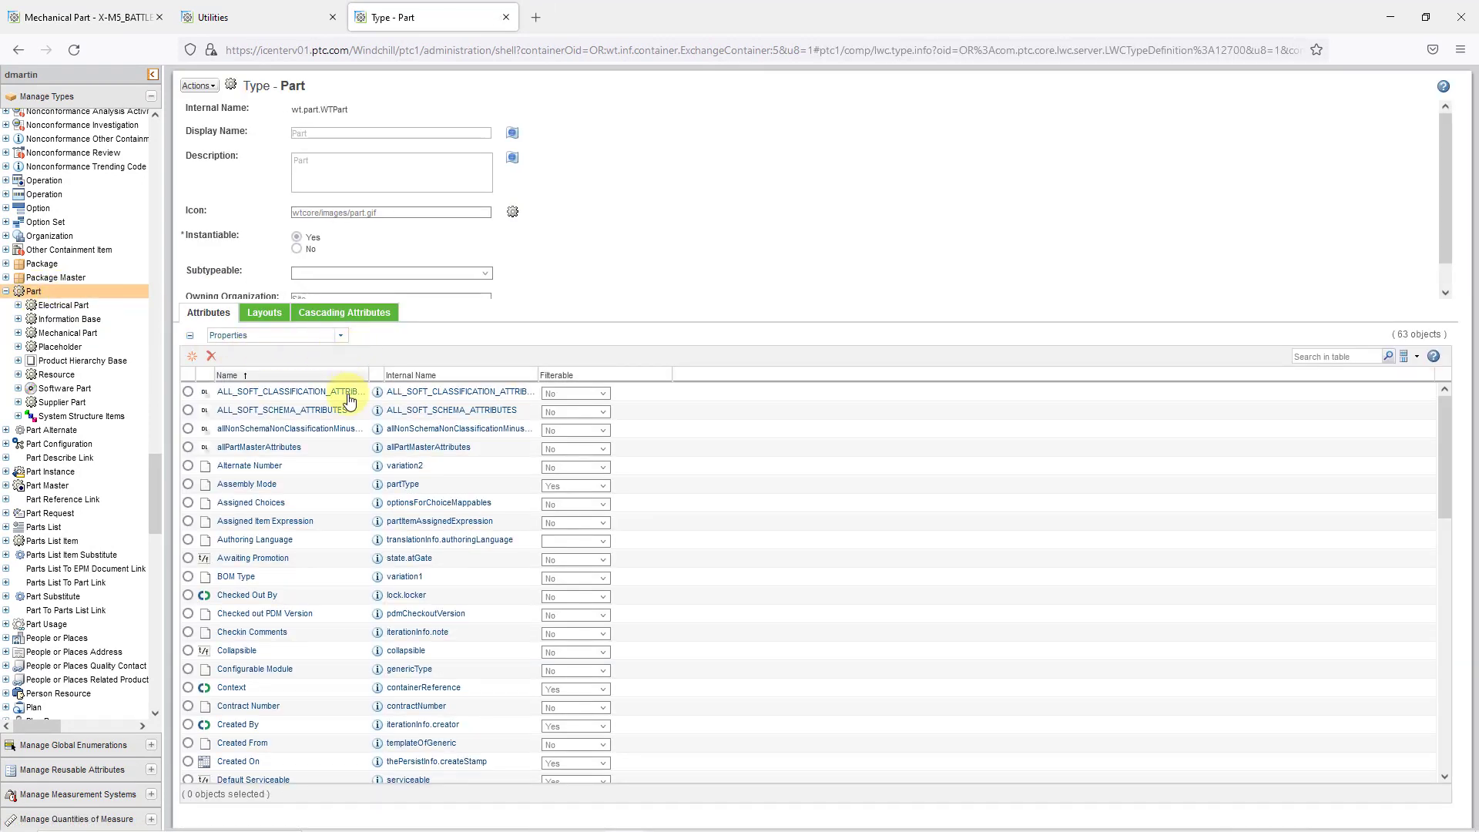
left_click_drag(1443, 453, 1439, 414)
left_click(197, 87)
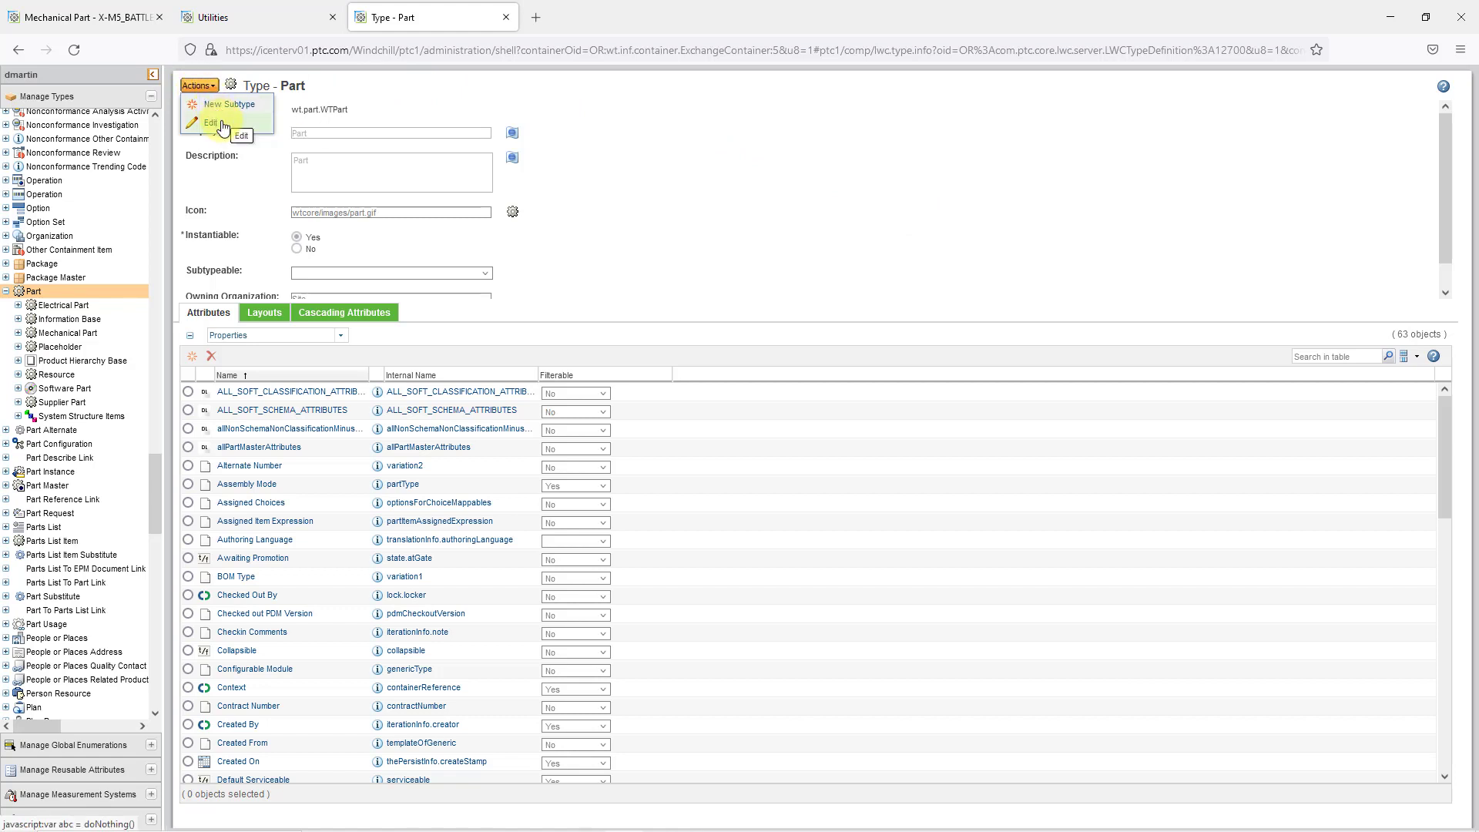
left_click(223, 125)
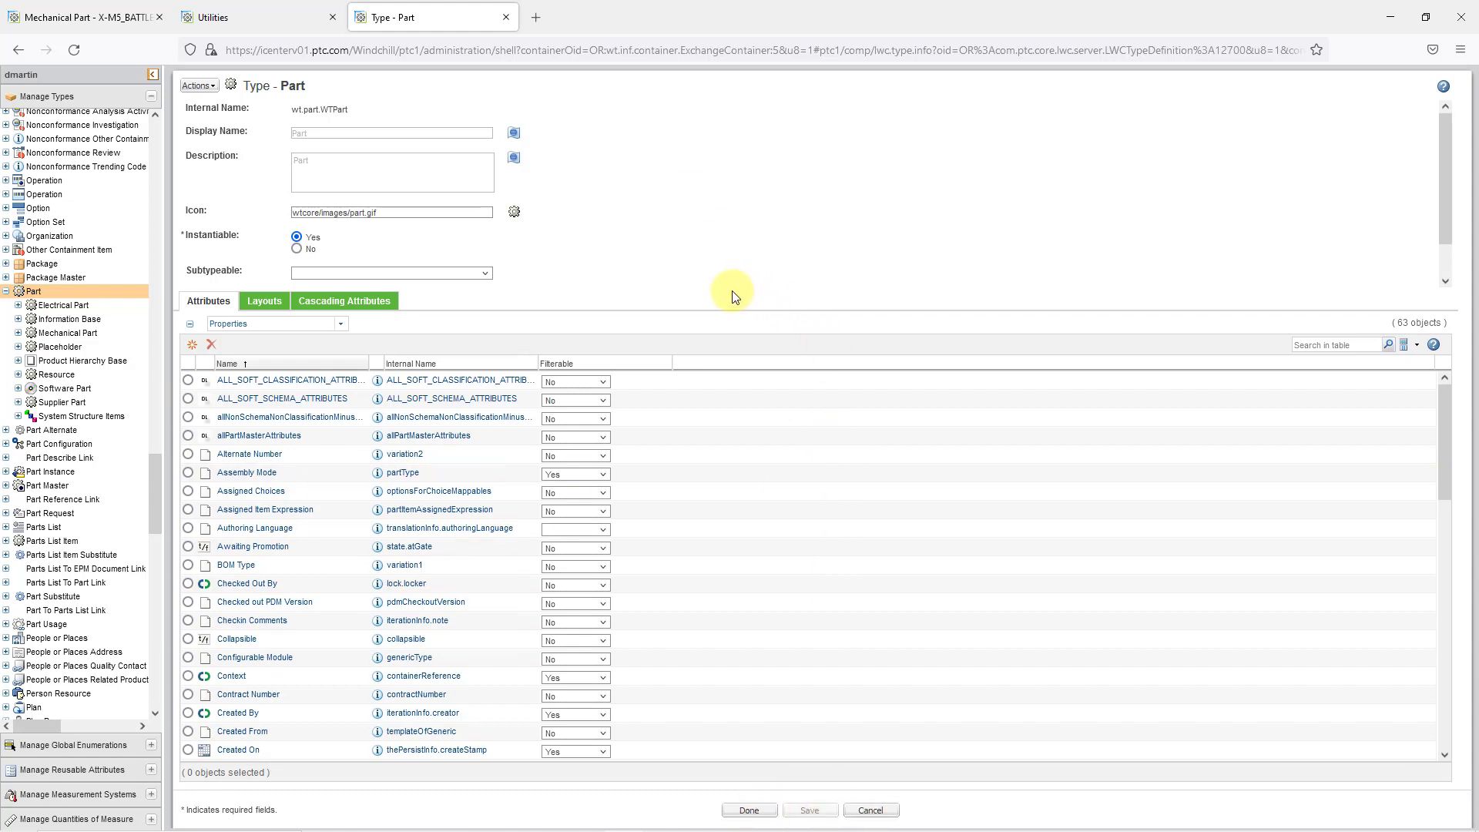
- Start a new local Part attribute with internal name Tank_System
left_click(192, 347)
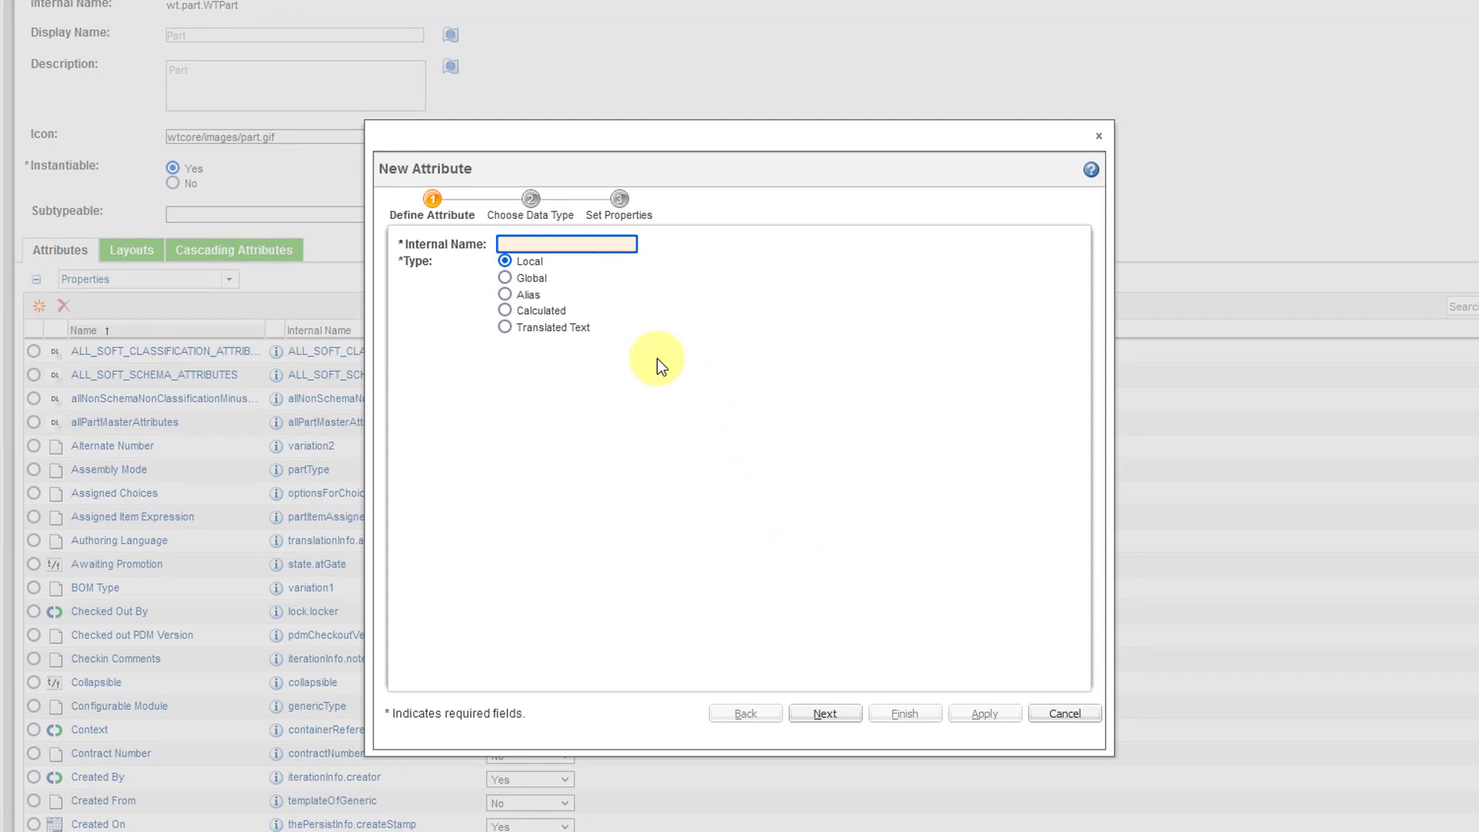
type("Tank_System")
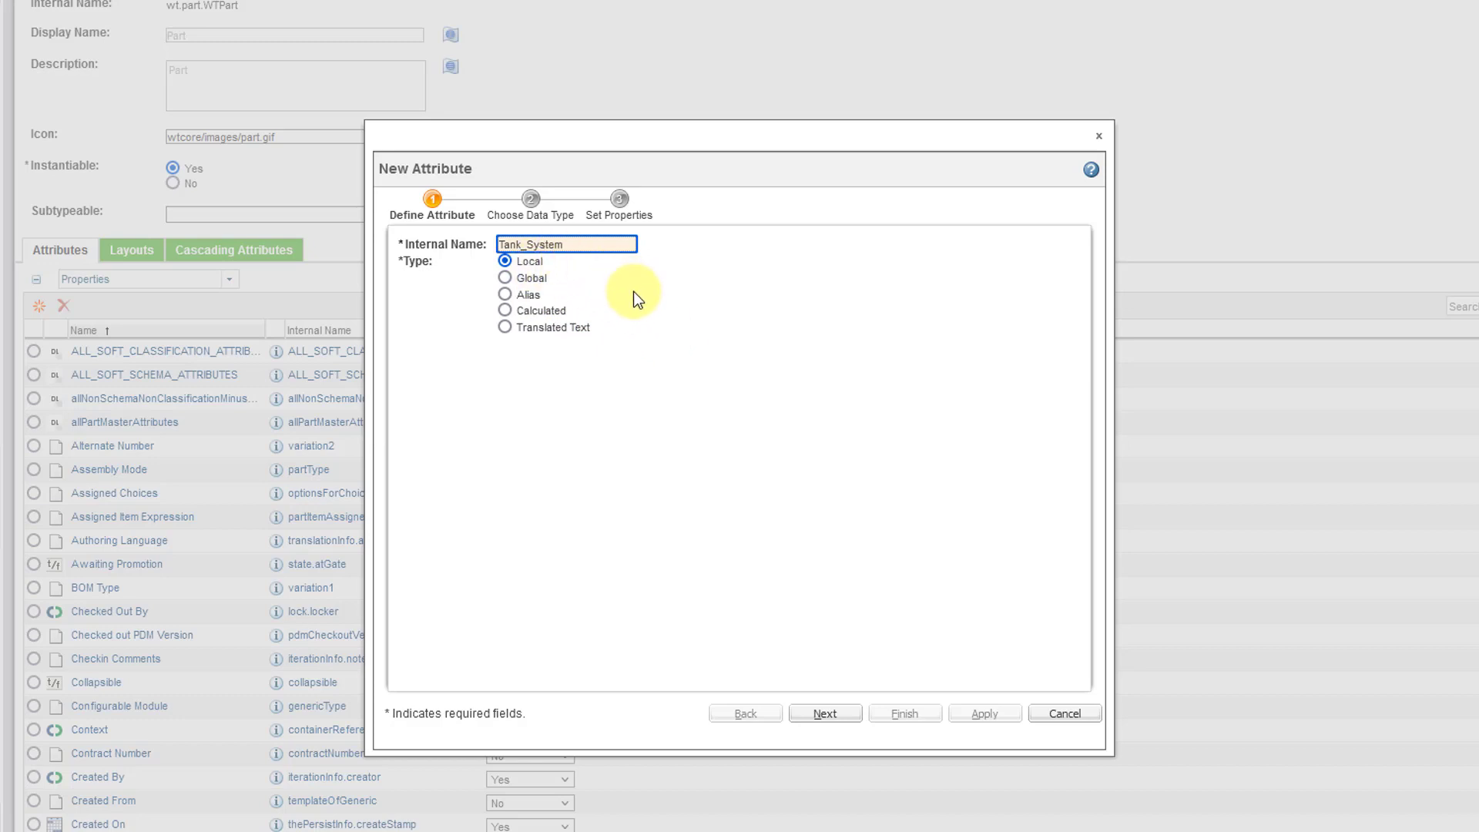
left_click(826, 715)
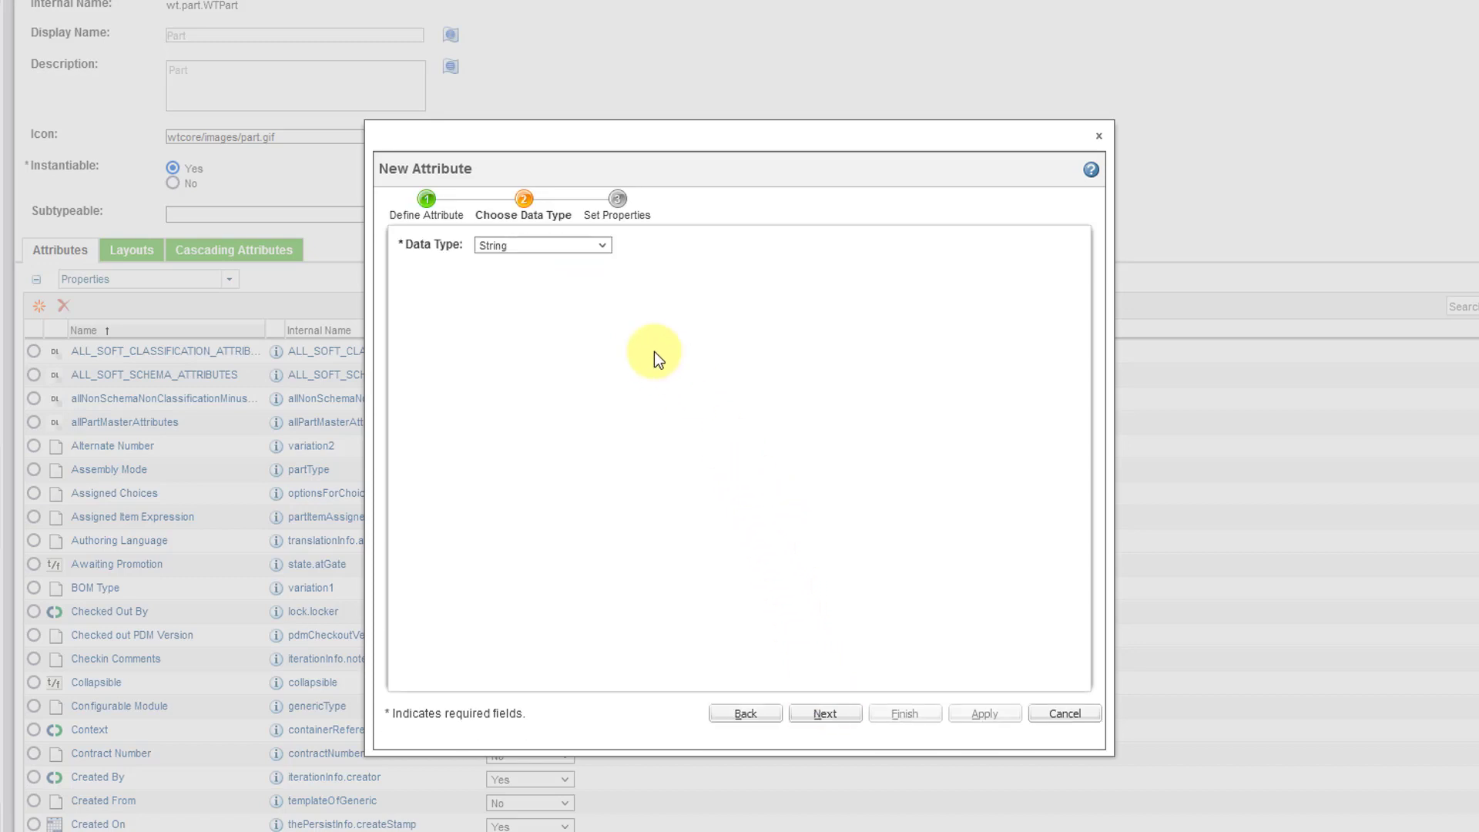
left_click(593, 245)
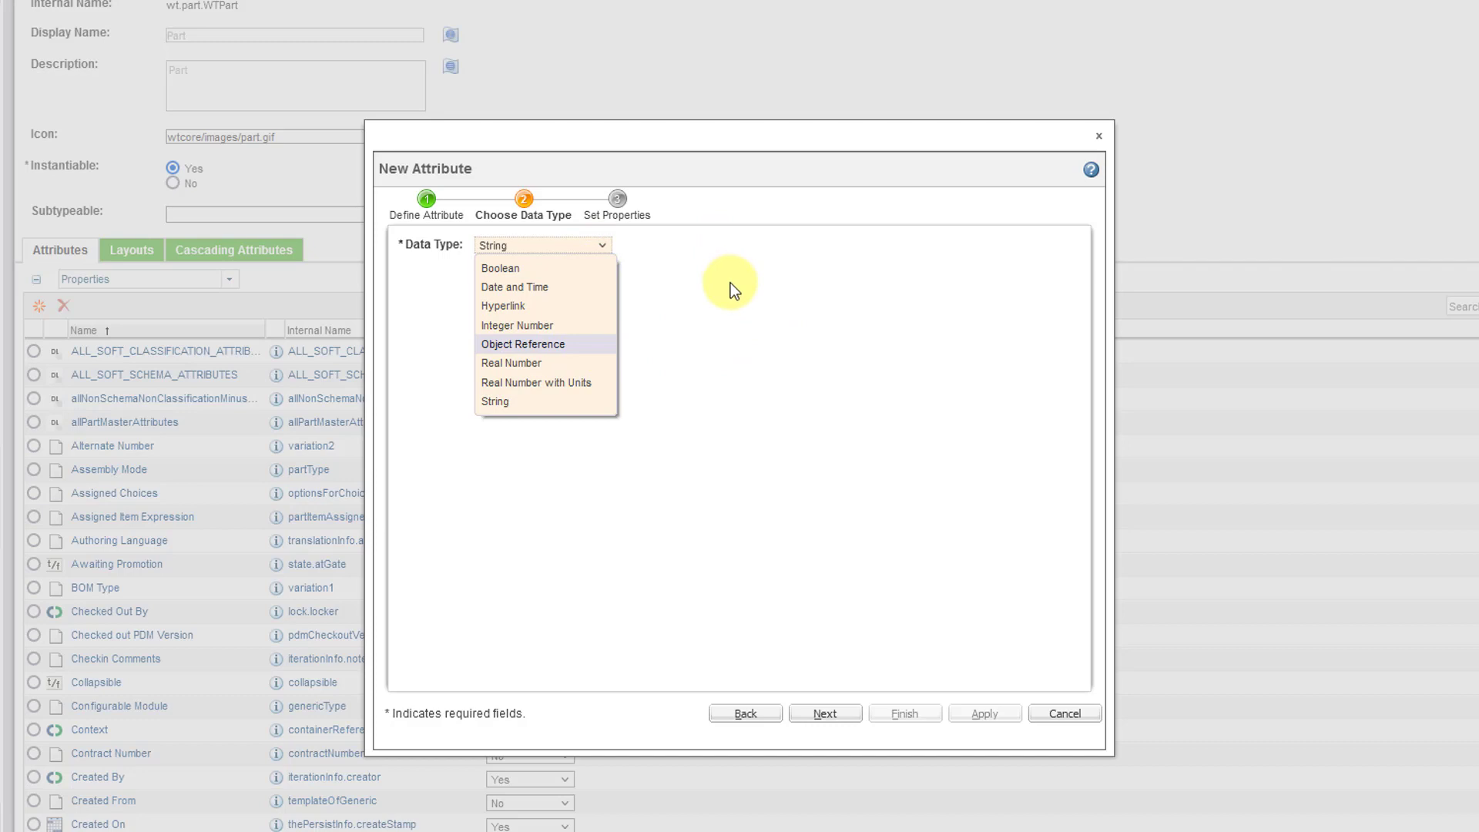
left_click(513, 404)
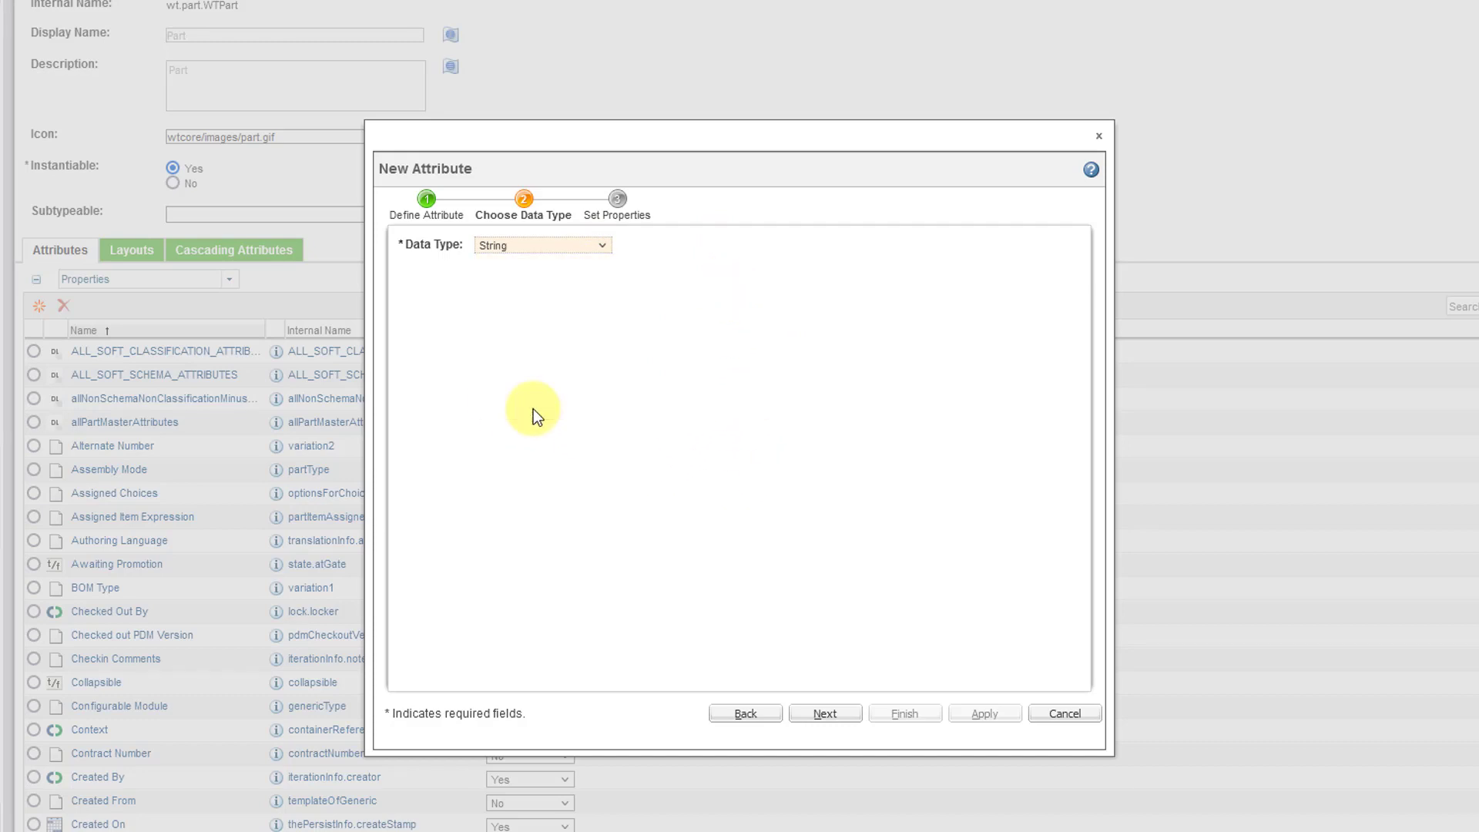
- Set Tank_System's Create Hyperlinks to No, Default Value Display Mode to None, input field to Single Line
left_click(838, 717)
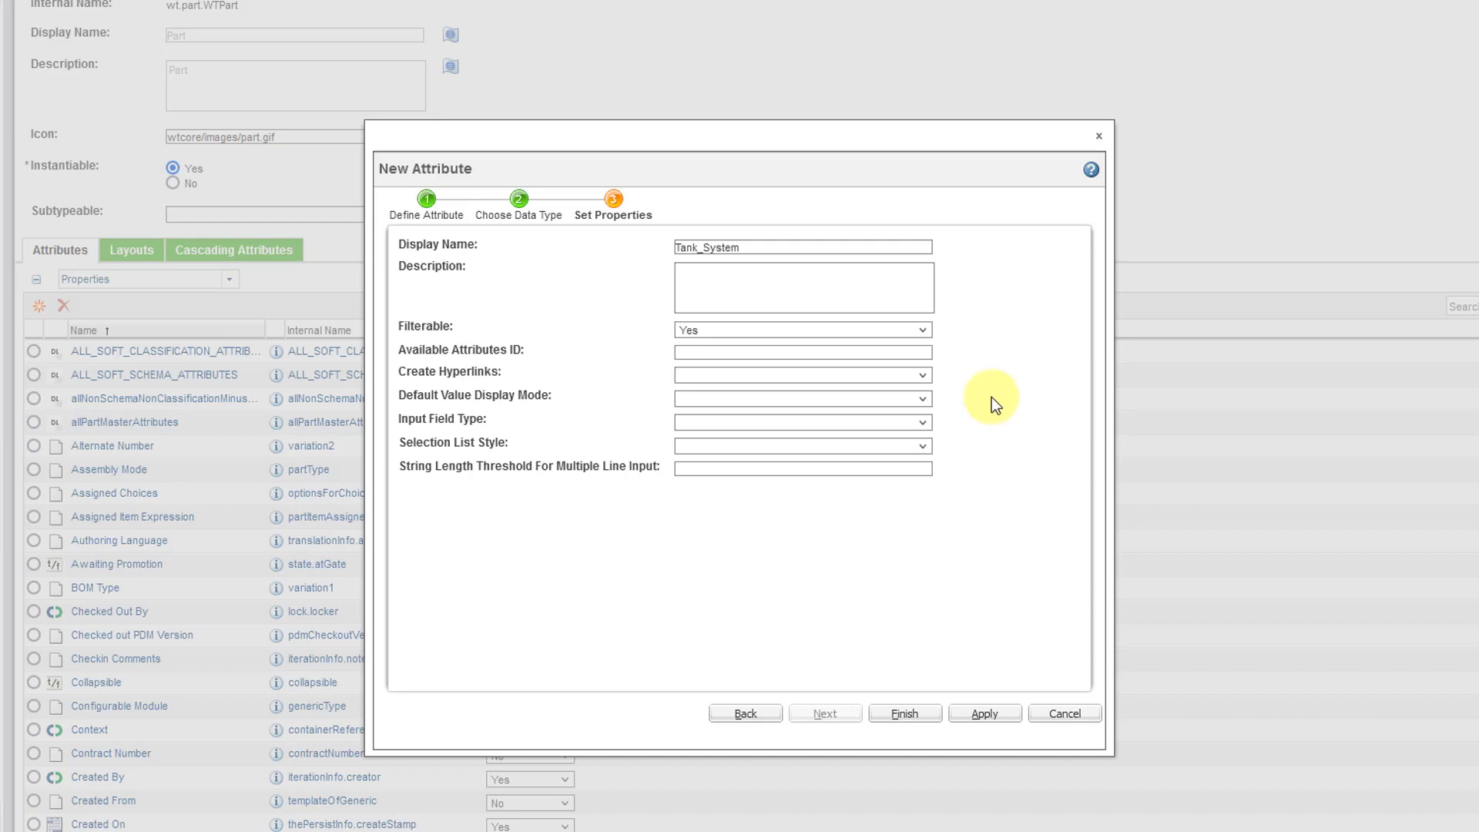
left_click(916, 379)
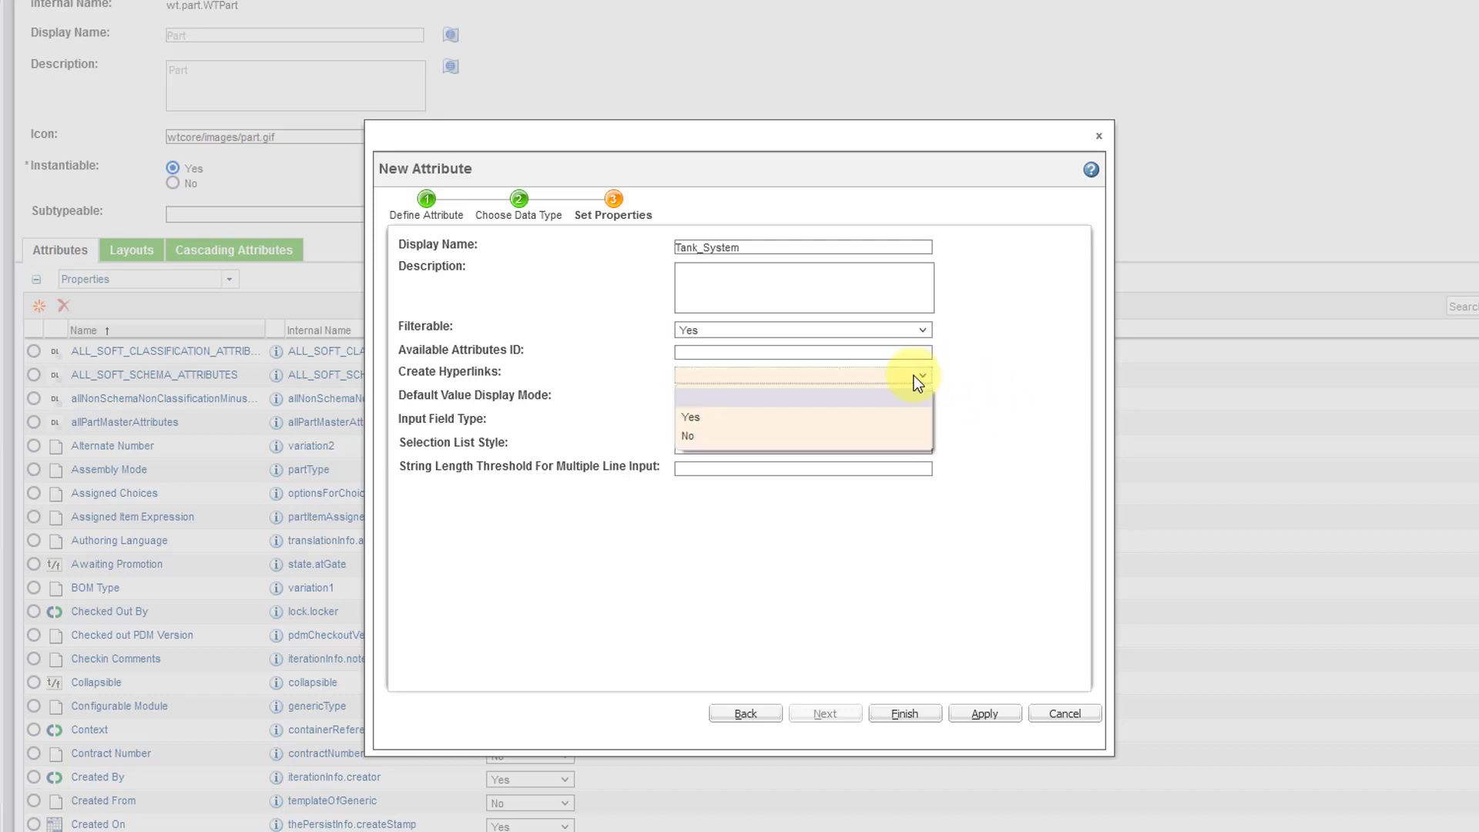
left_click(884, 433)
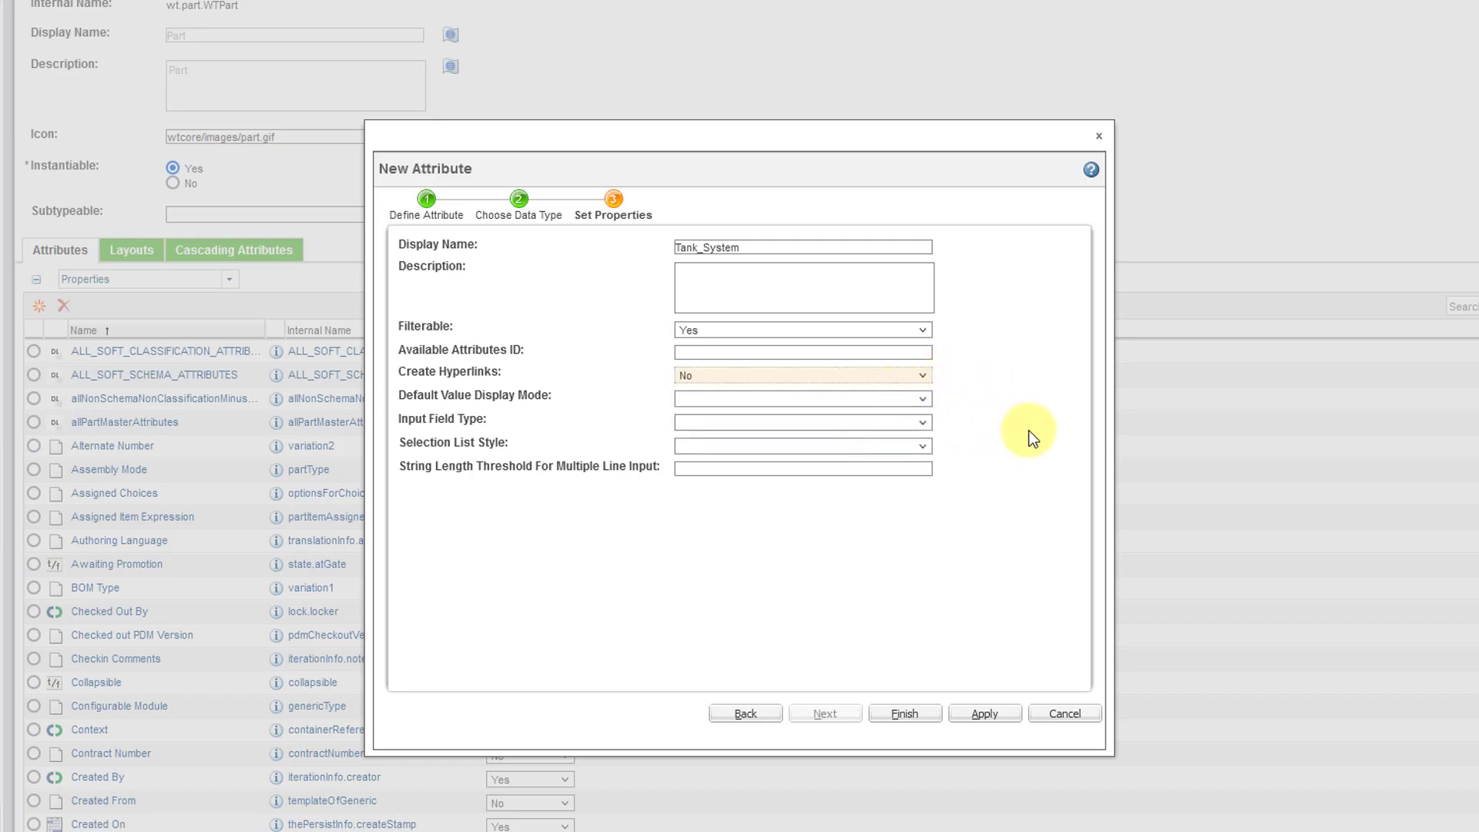
left_click(901, 400)
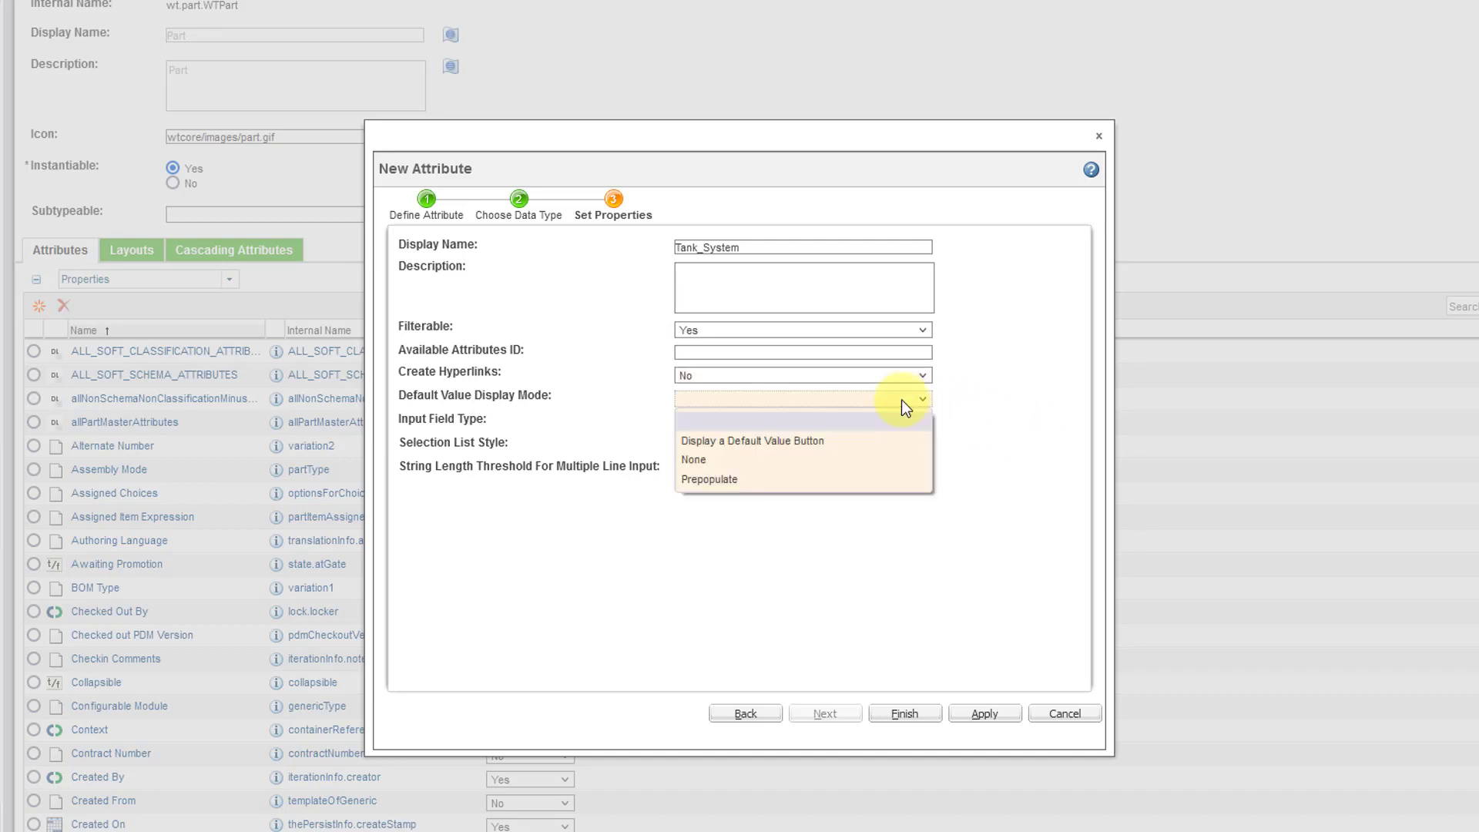
left_click(876, 459)
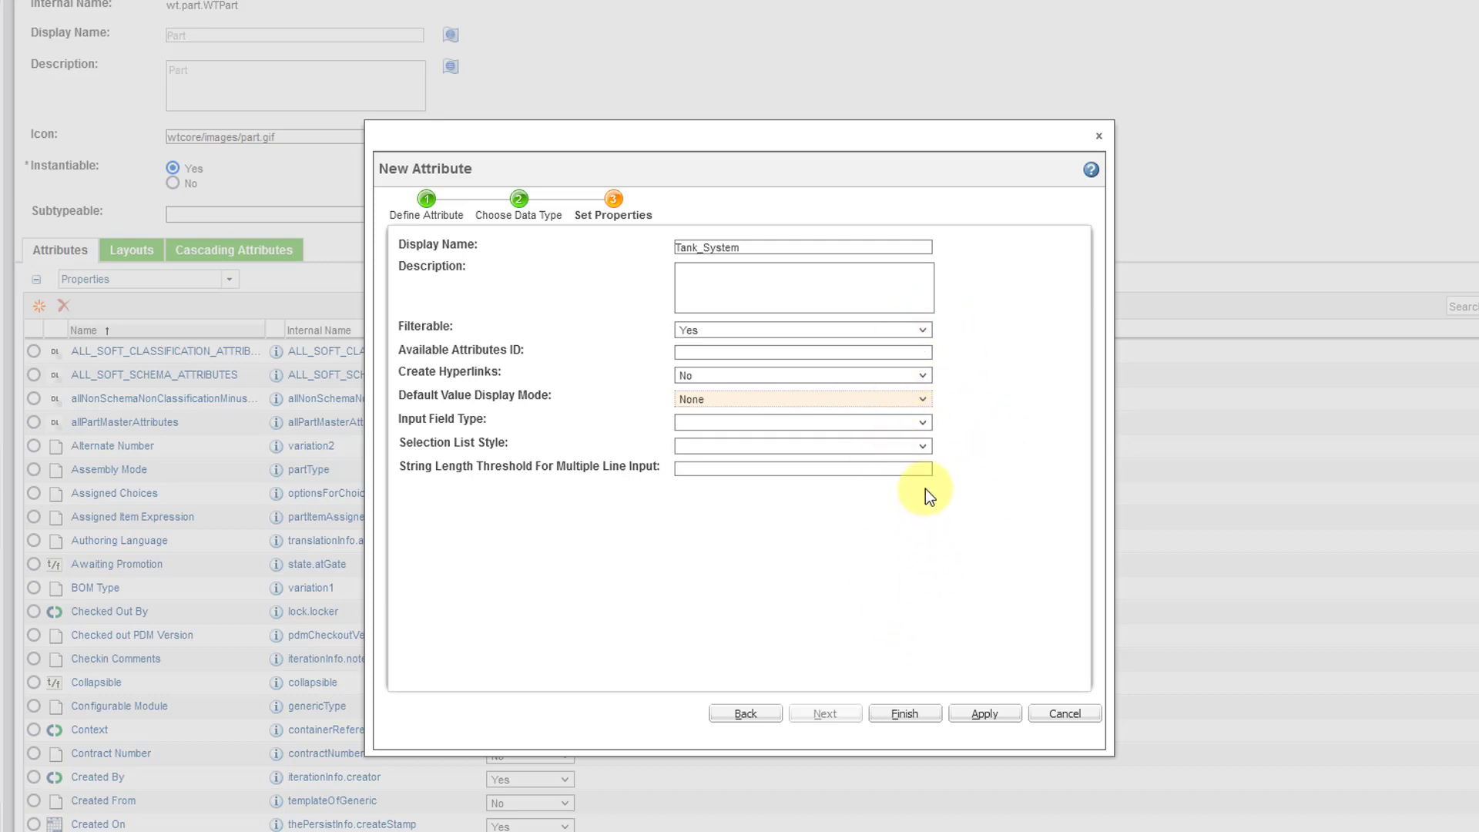
left_click(921, 426)
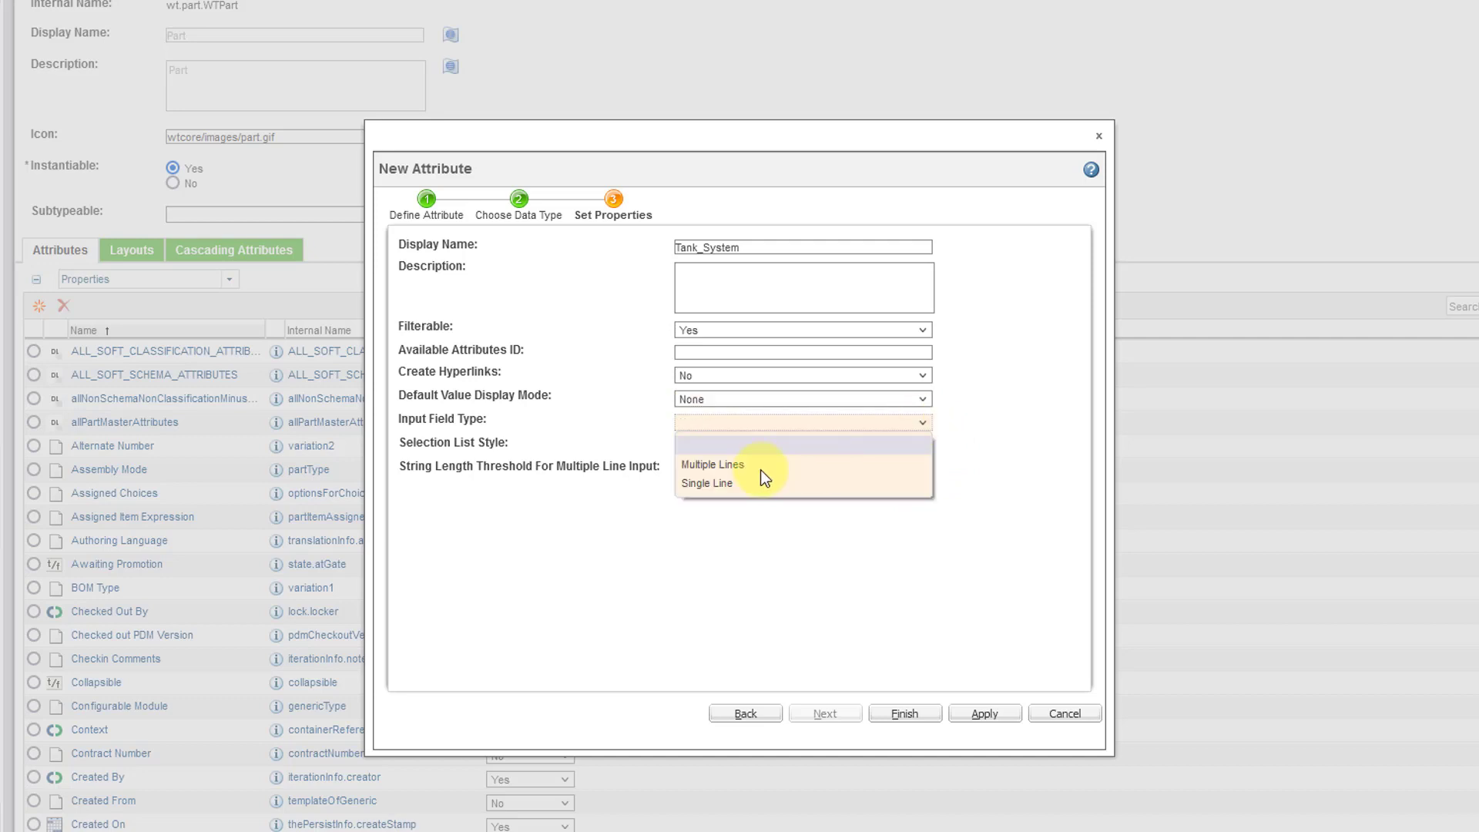
left_click(707, 484)
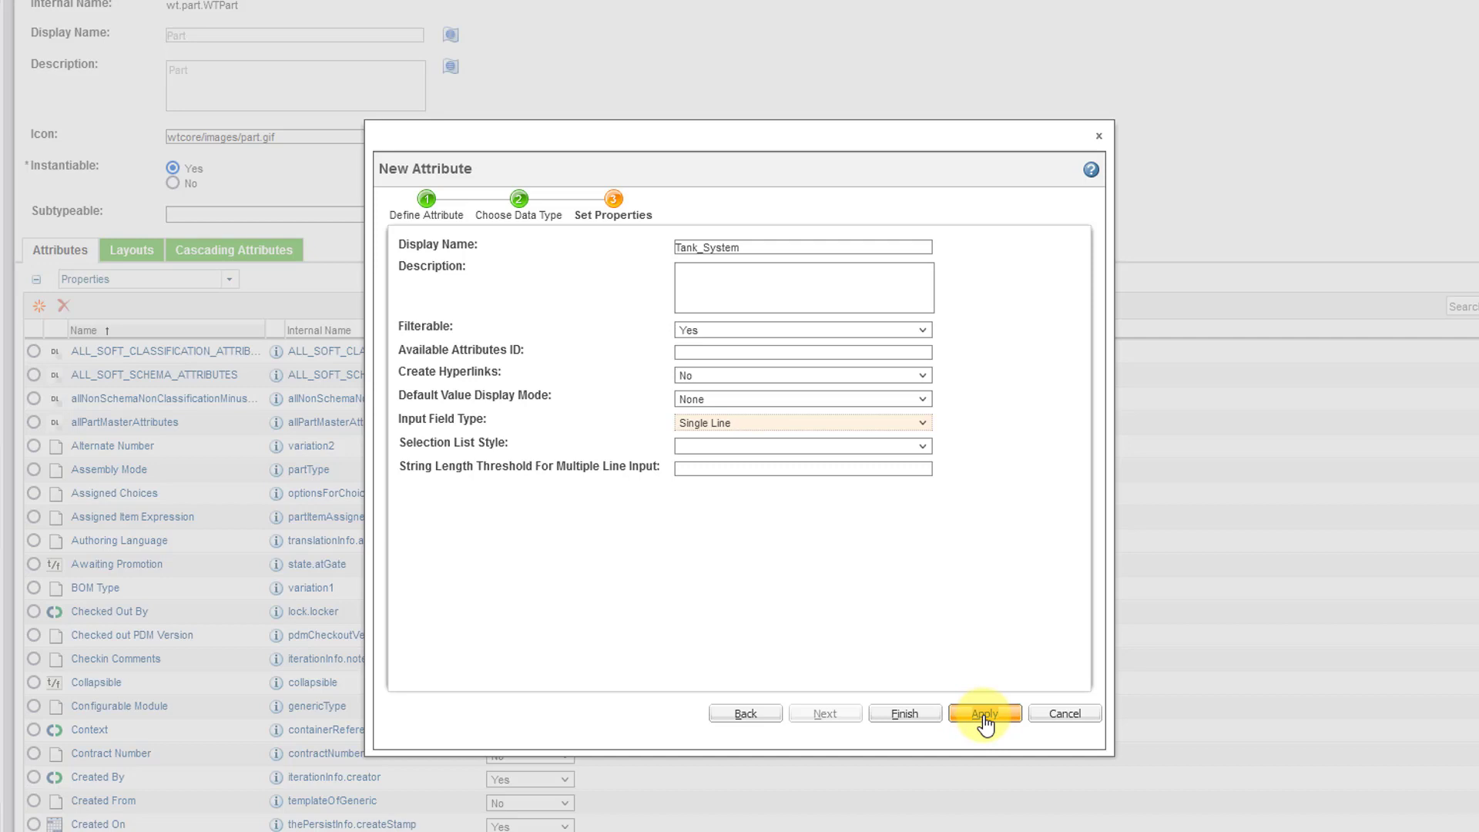
- Finish creating Tank_System and view its constraints among the Part type's 64 attributes
left_click(903, 715)
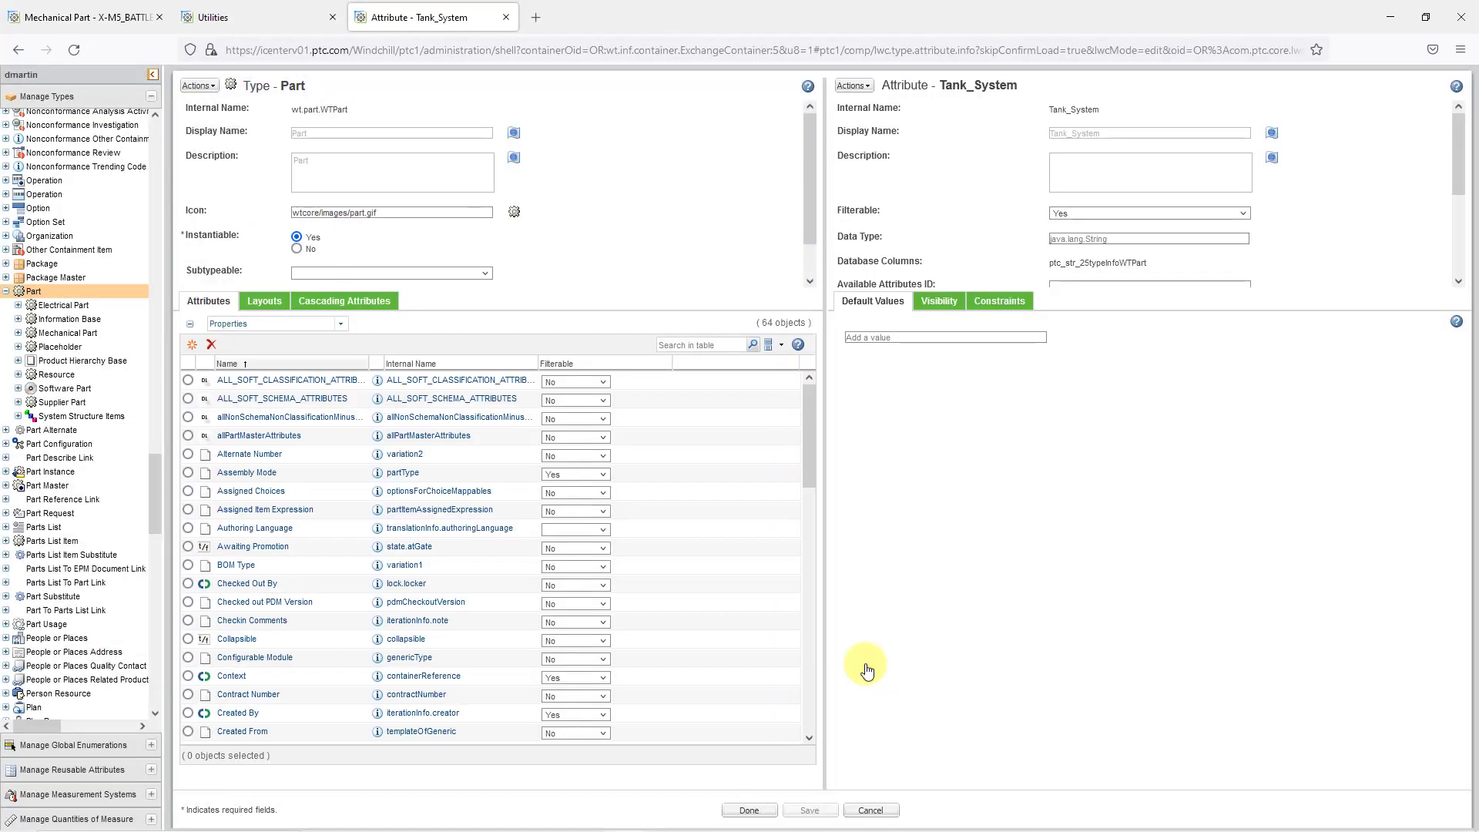
left_click_drag(811, 456, 802, 714)
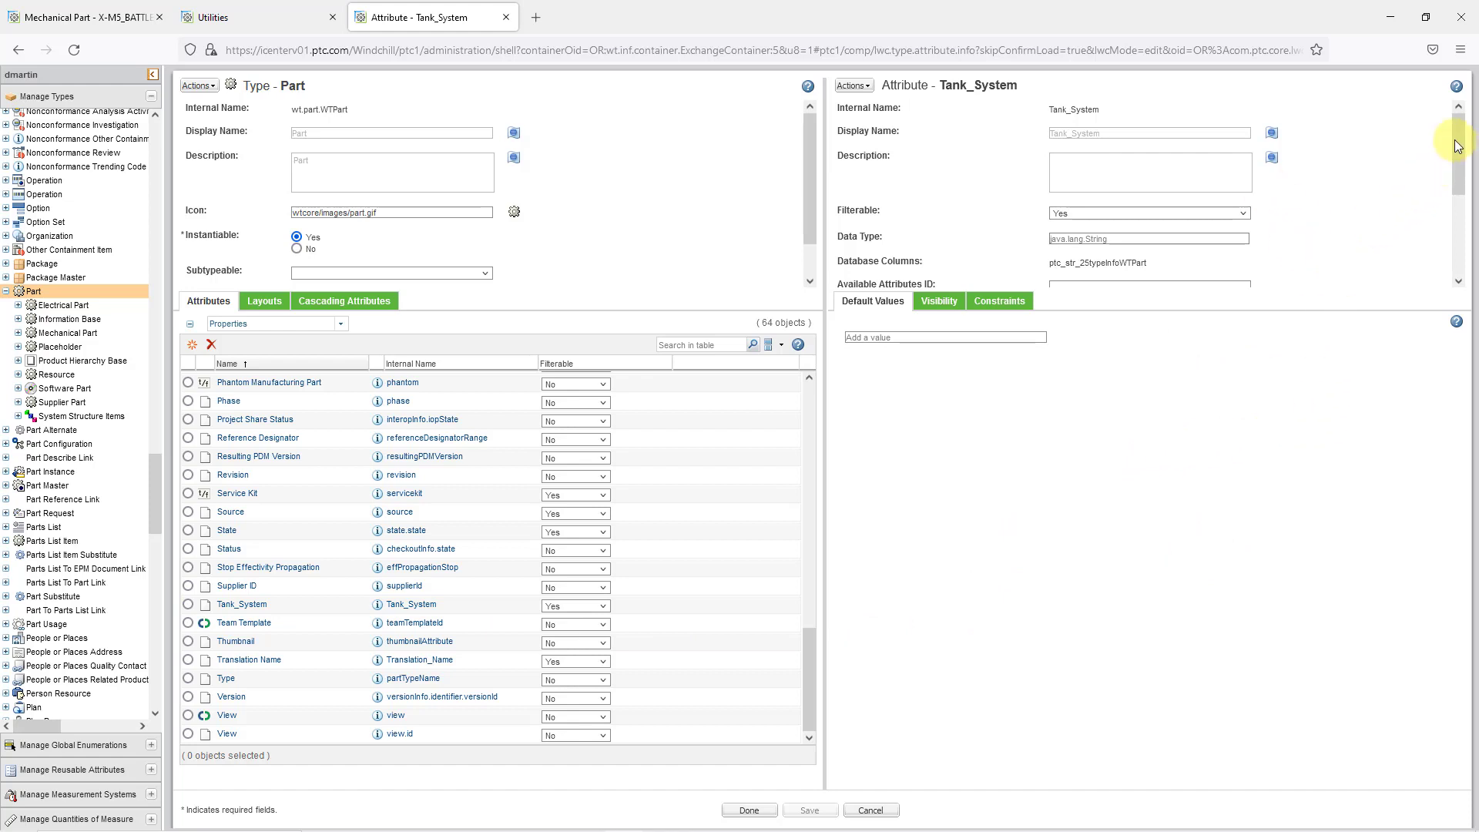
left_click_drag(1455, 146, 1455, 223)
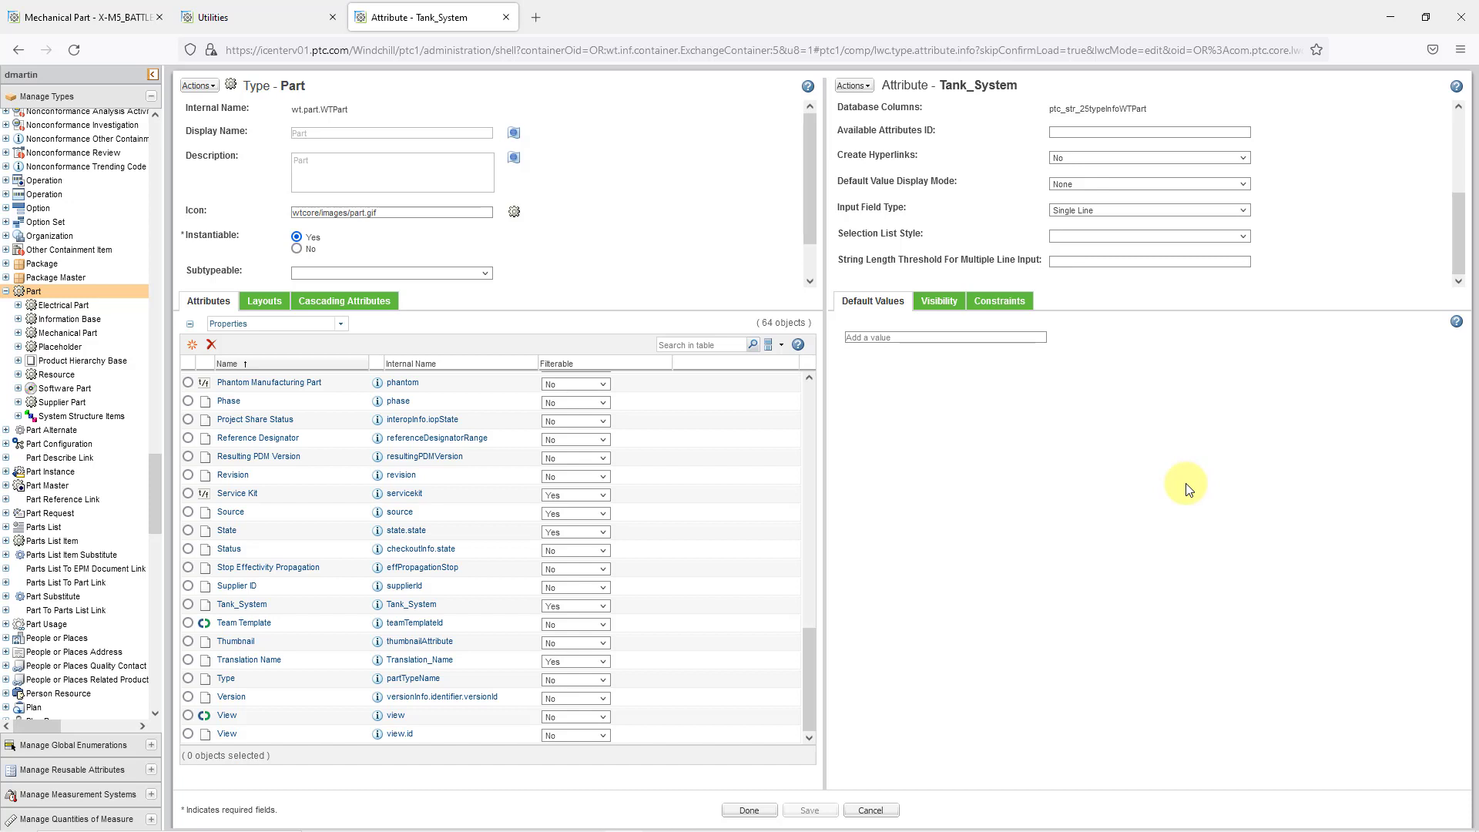
left_click(1021, 307)
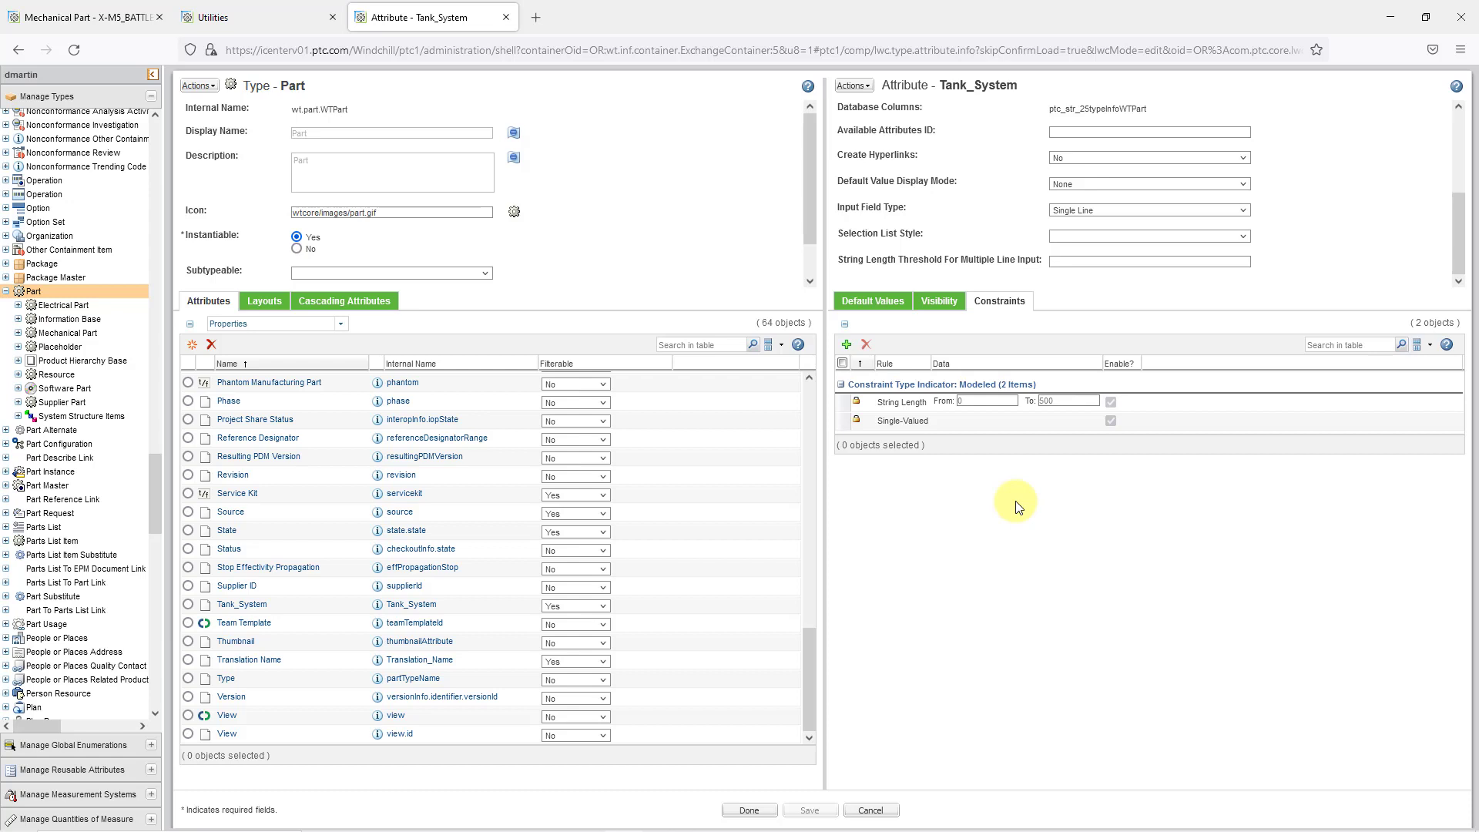
- Add a new Legal Value List constraint rule to Tank_System
left_click(847, 351)
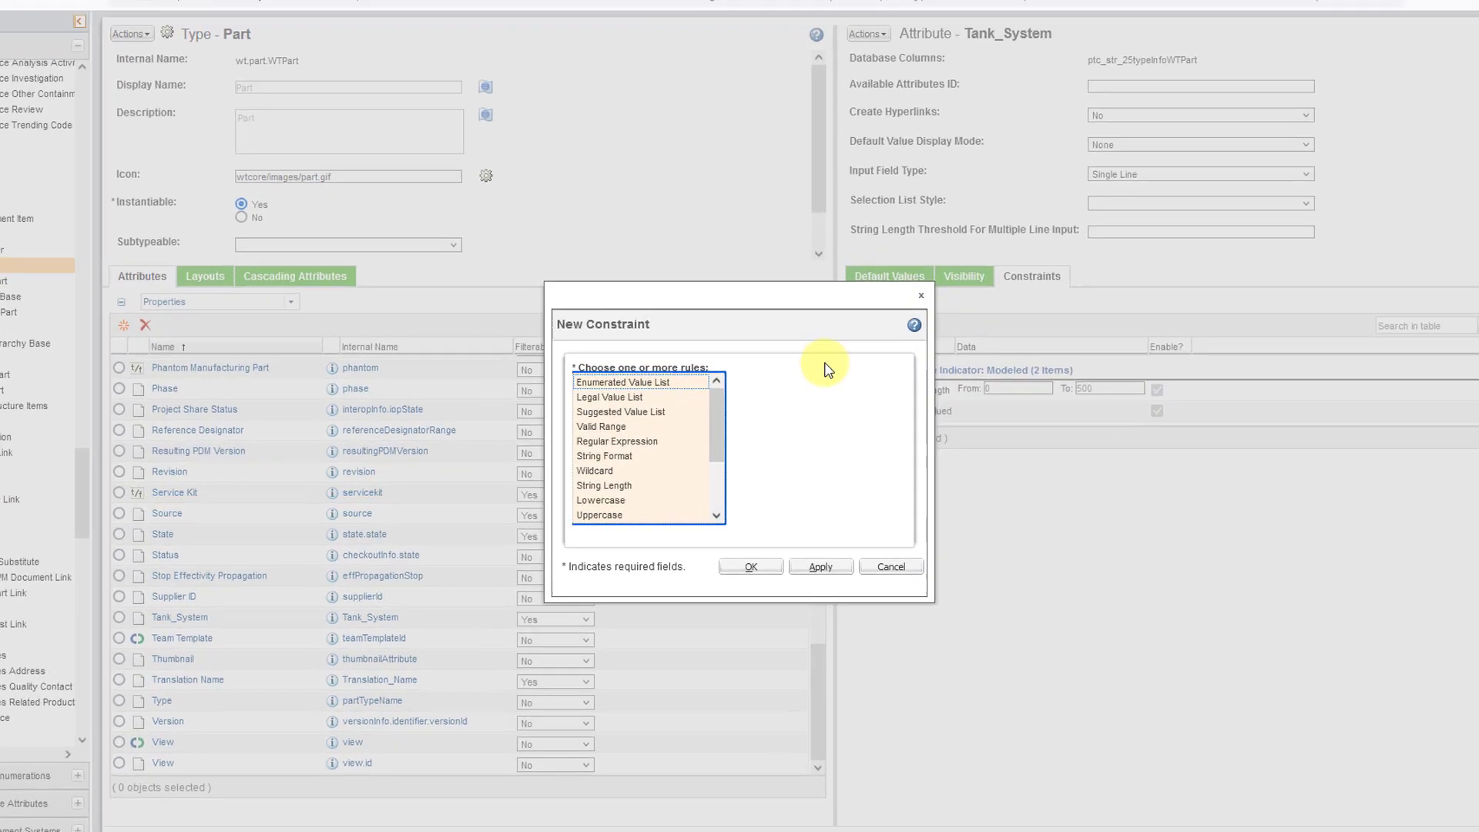
left_click_drag(721, 411, 718, 469)
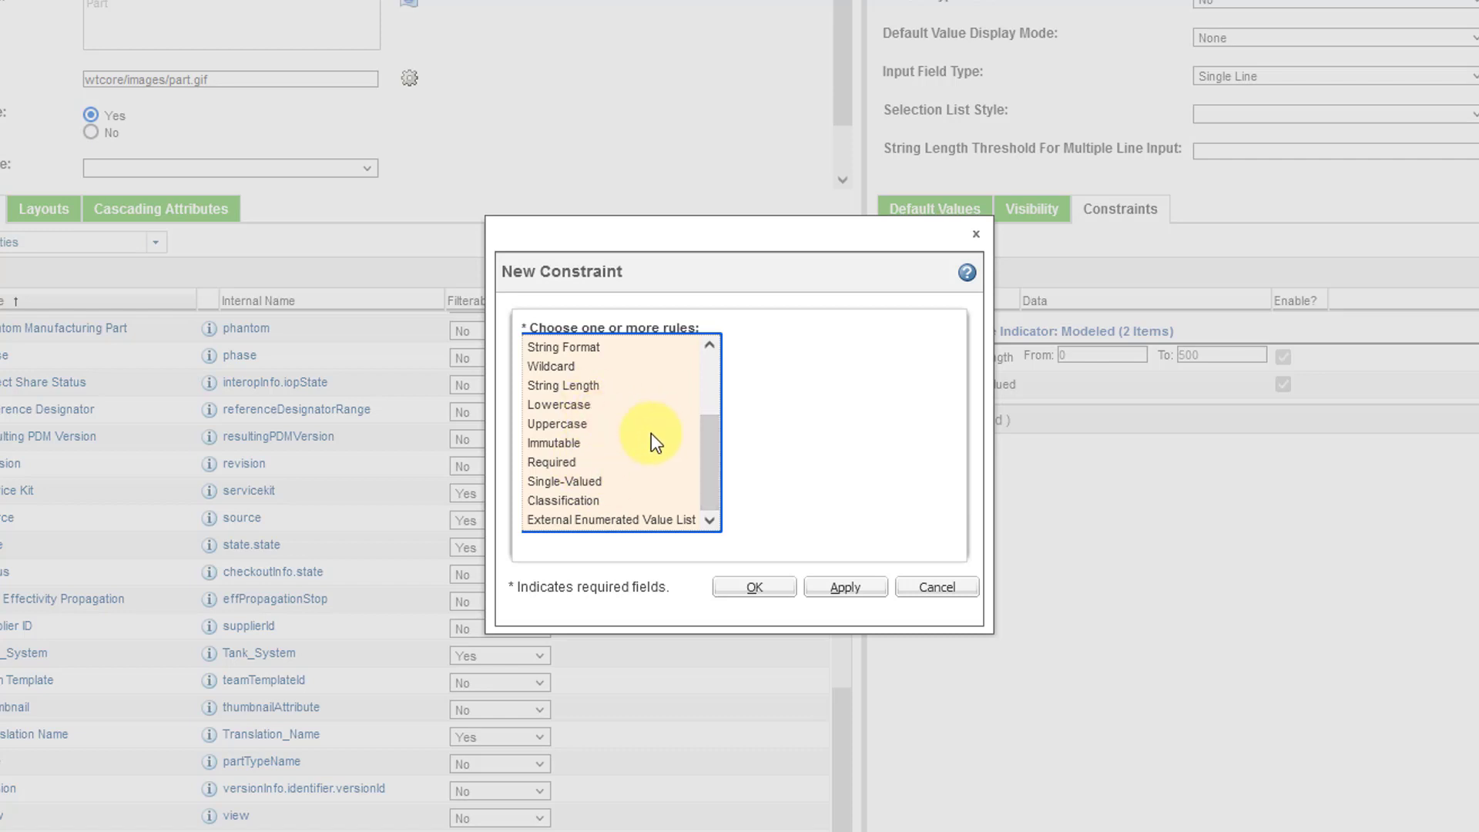
left_click_drag(707, 446, 724, 367)
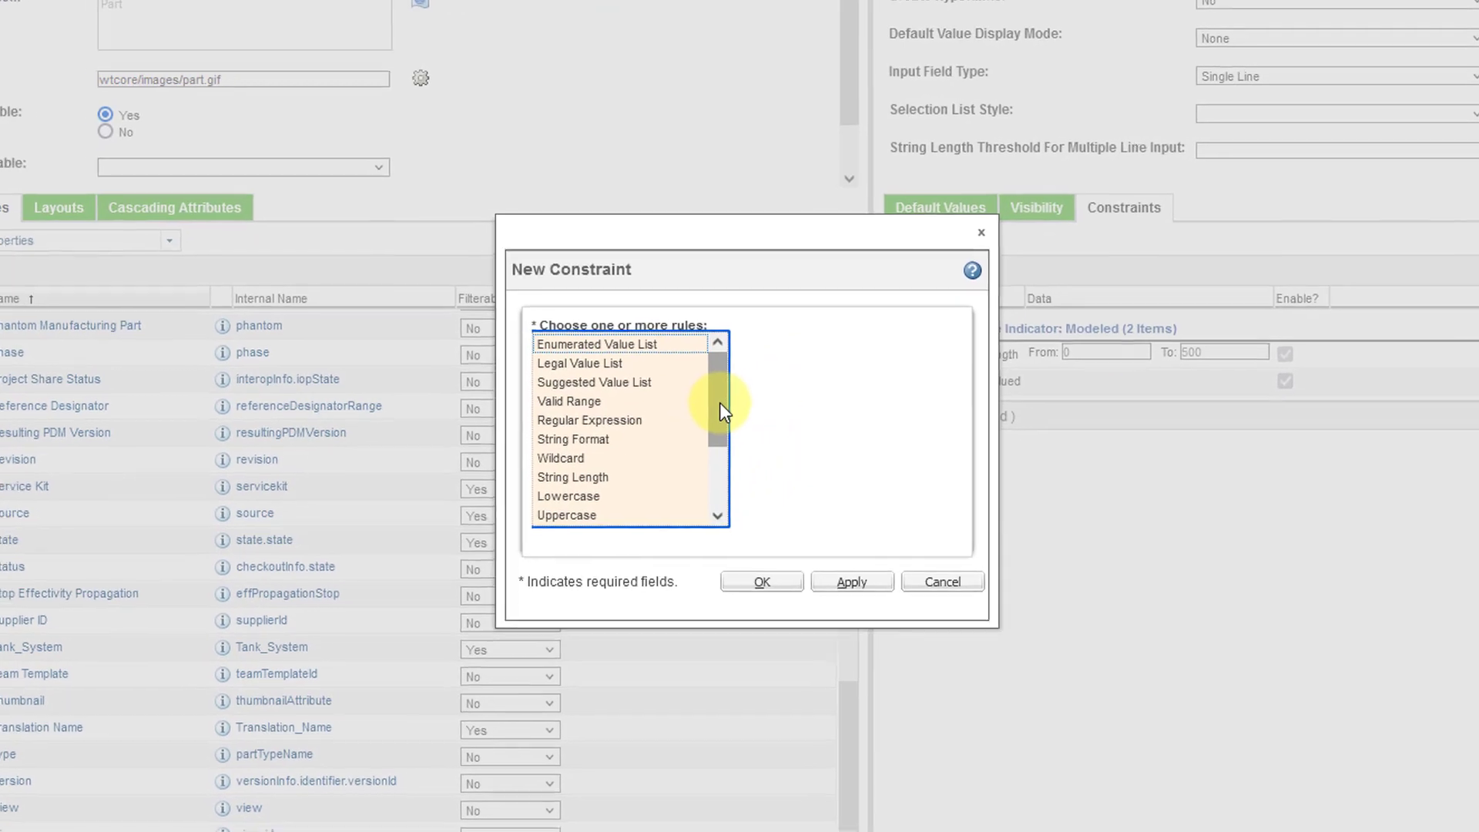
left_click(608, 364)
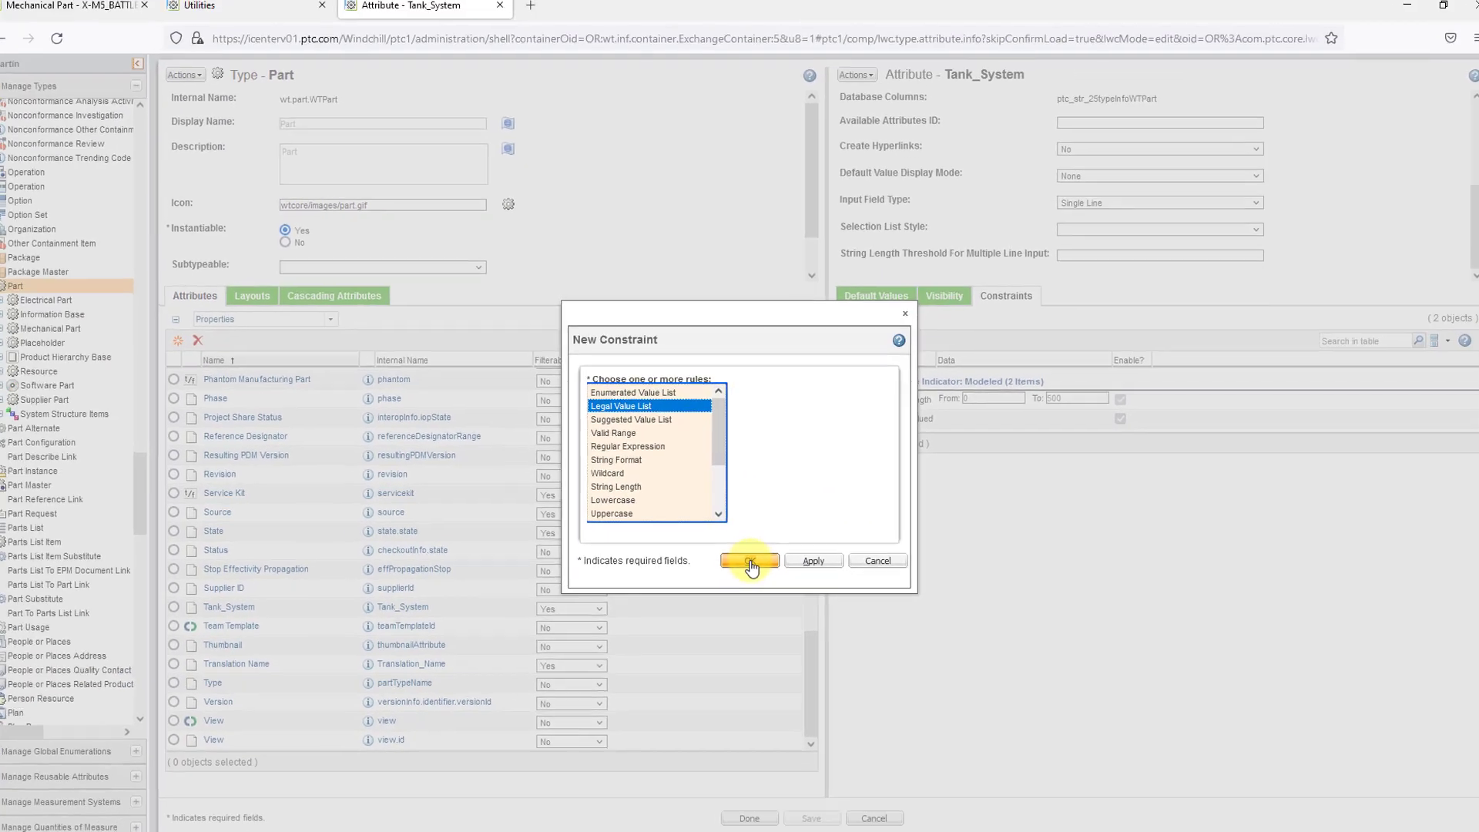
left_click(750, 562)
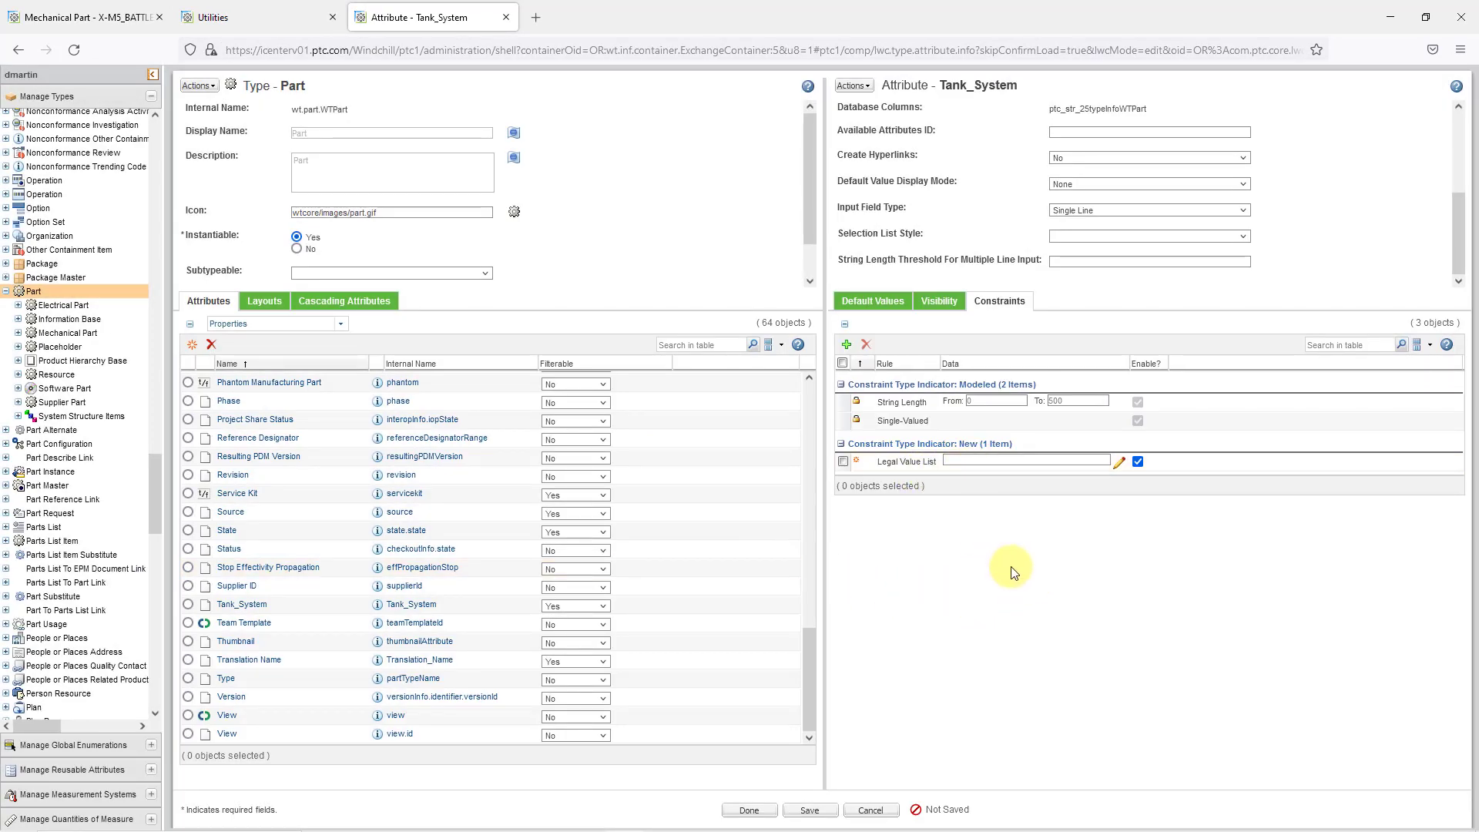
- Add Weapons and Propulsion to Tank_System's legal value list
left_click(1120, 472)
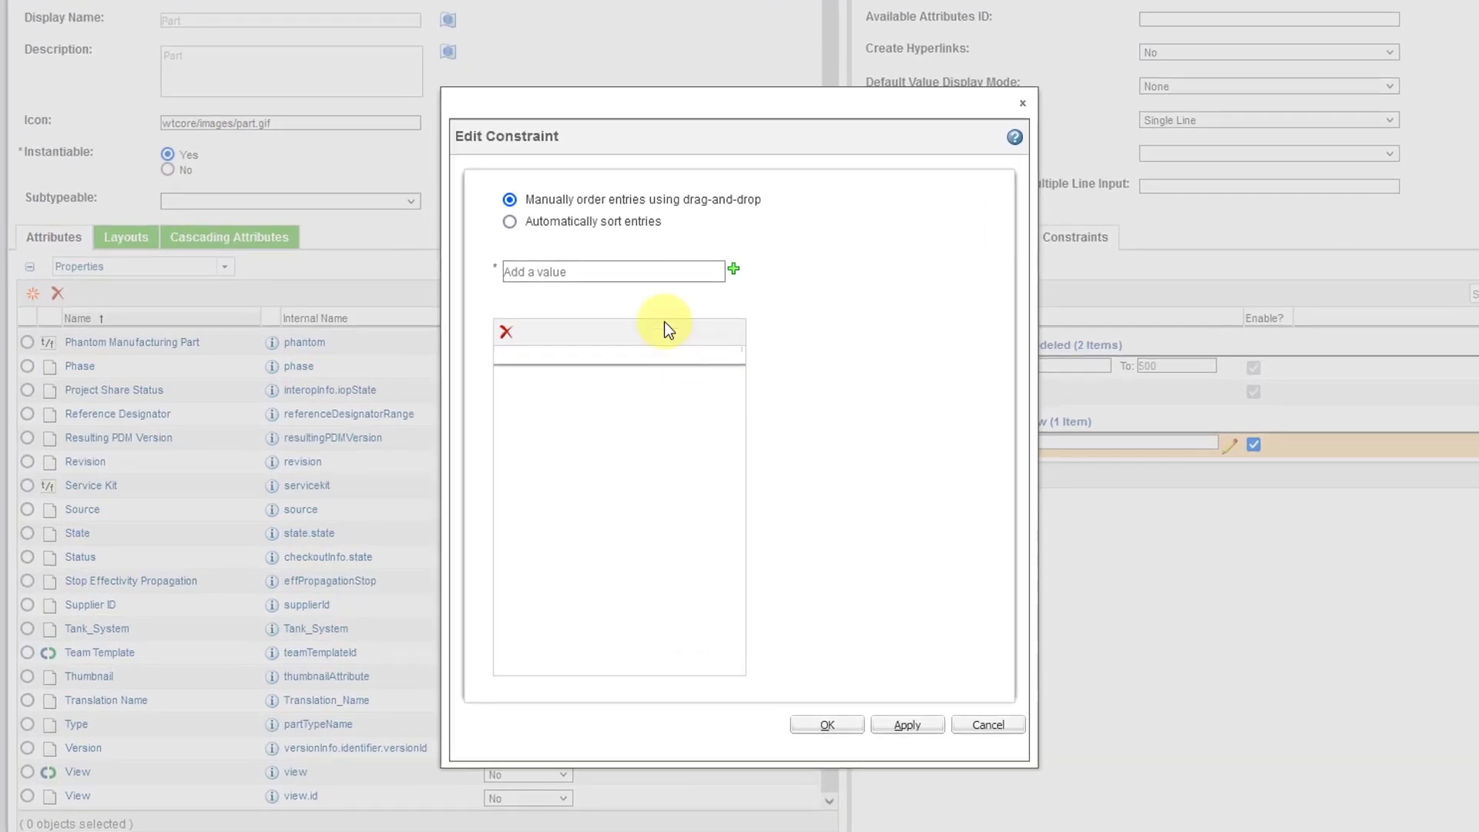
left_click(640, 272)
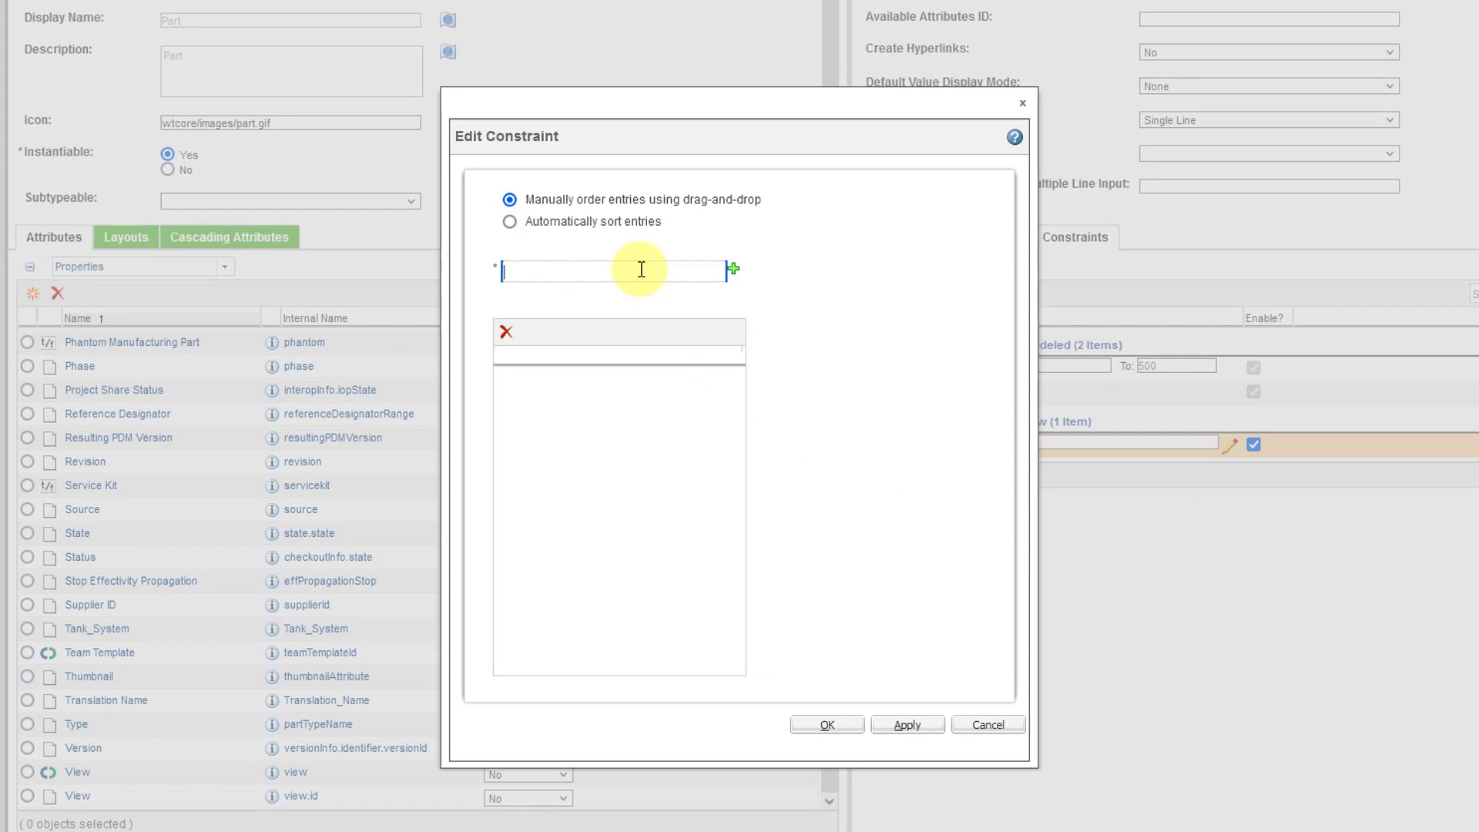
type("Weapons")
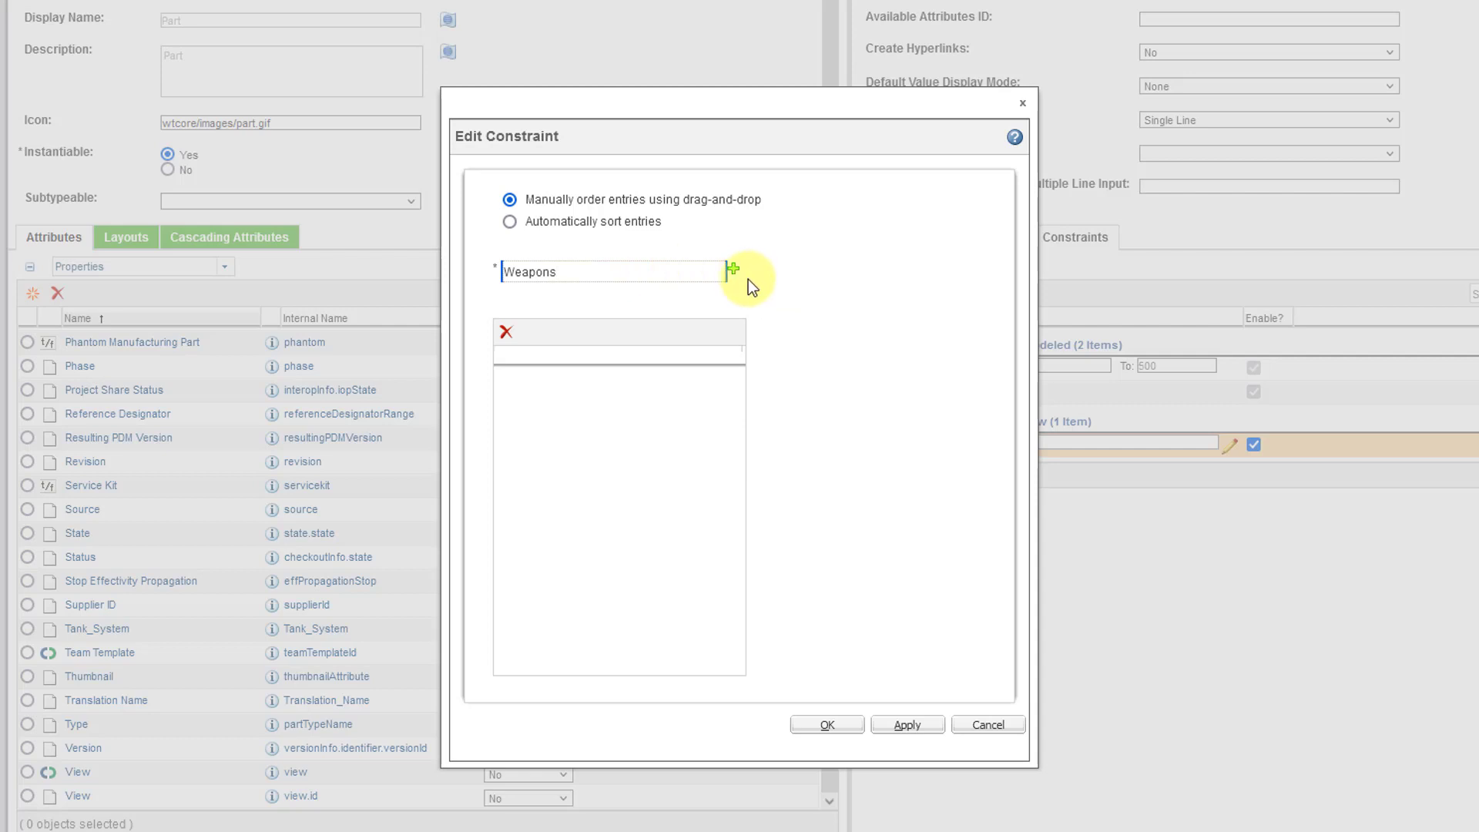
left_click(733, 269)
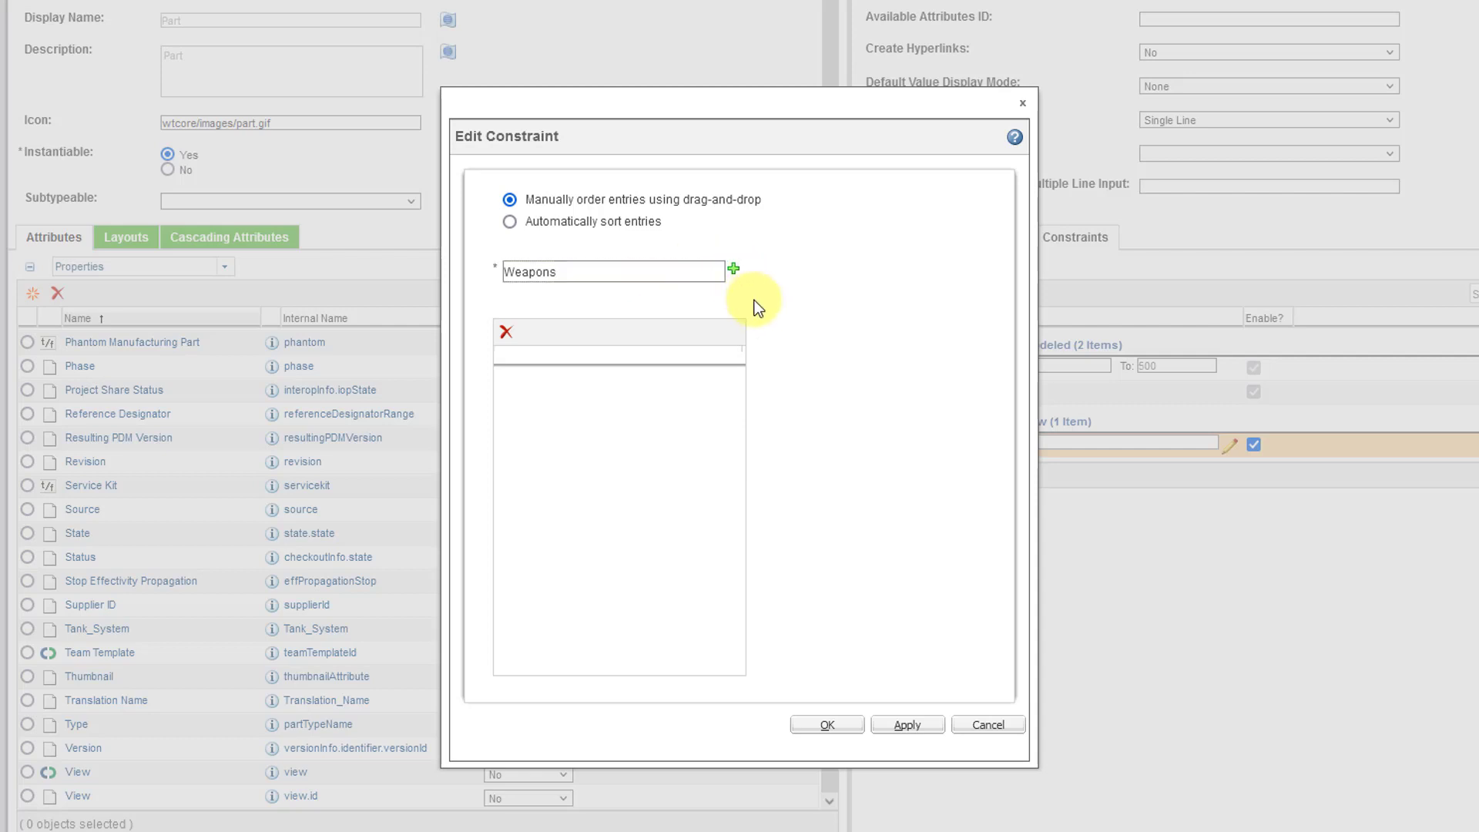
left_click(653, 275)
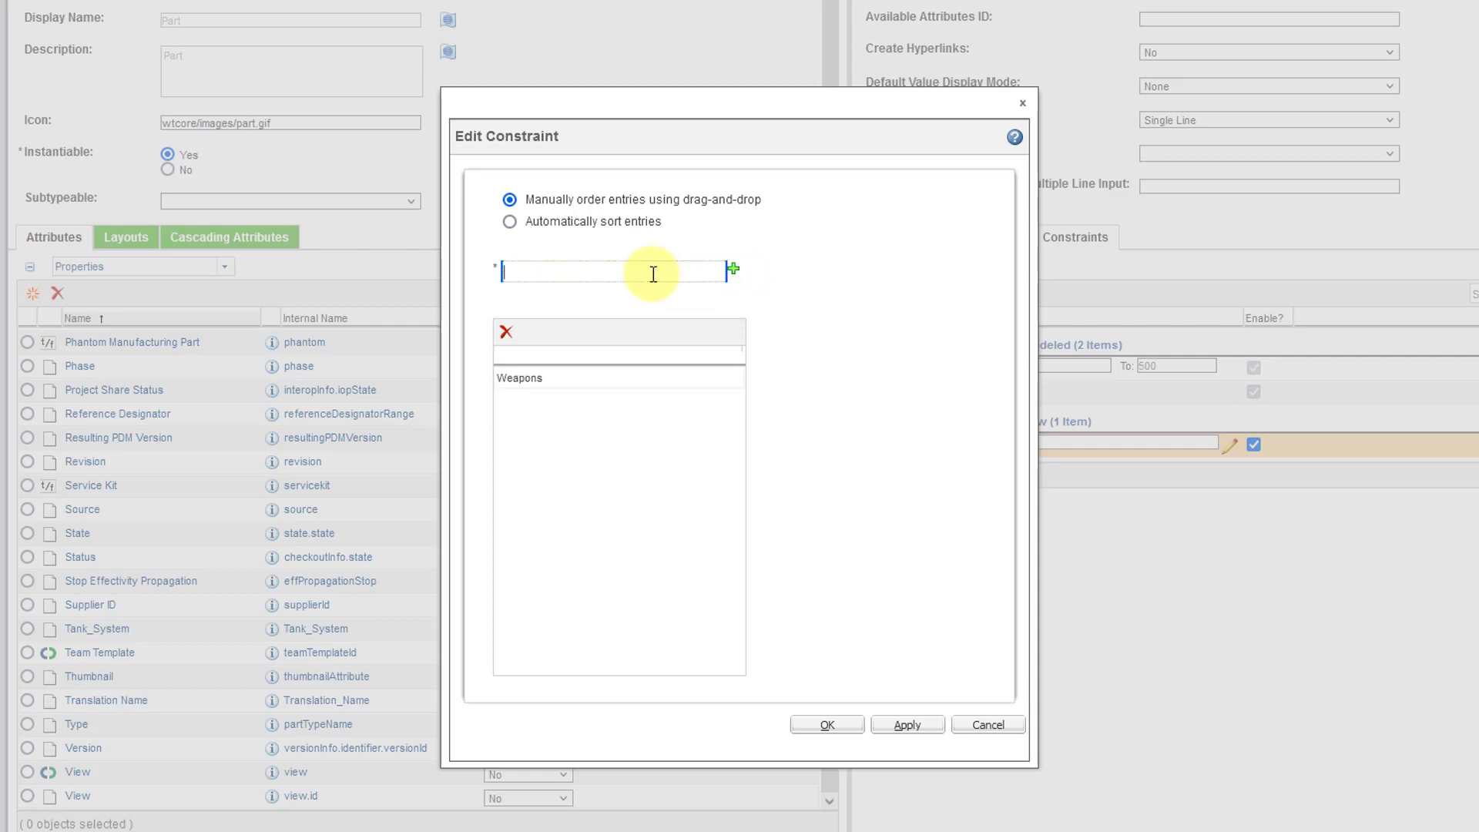
type("Propulsion")
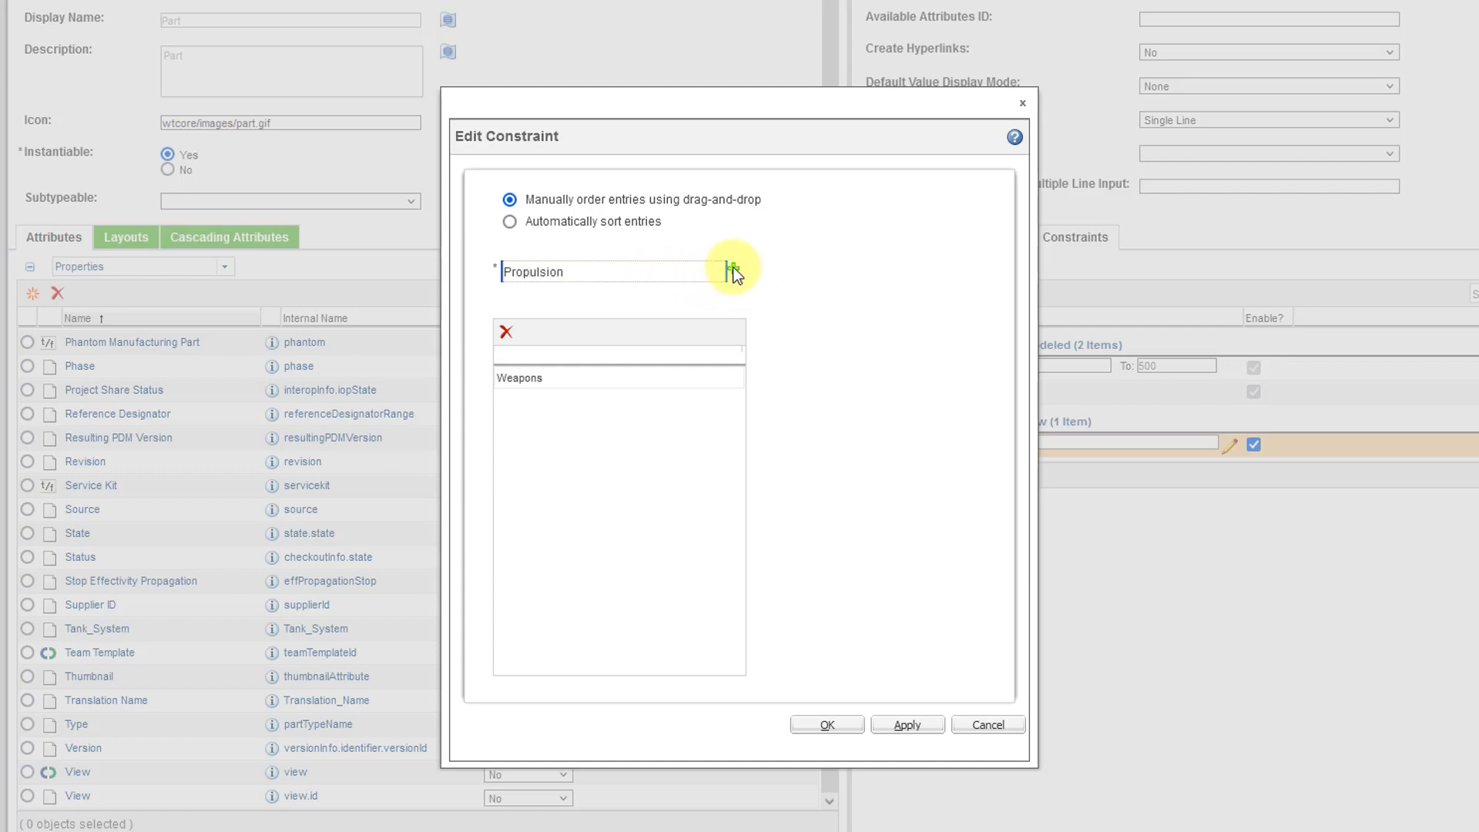
left_click(732, 271)
- Add Armor as the third legal value, confirm the list, and save the attribute
left_click(669, 276)
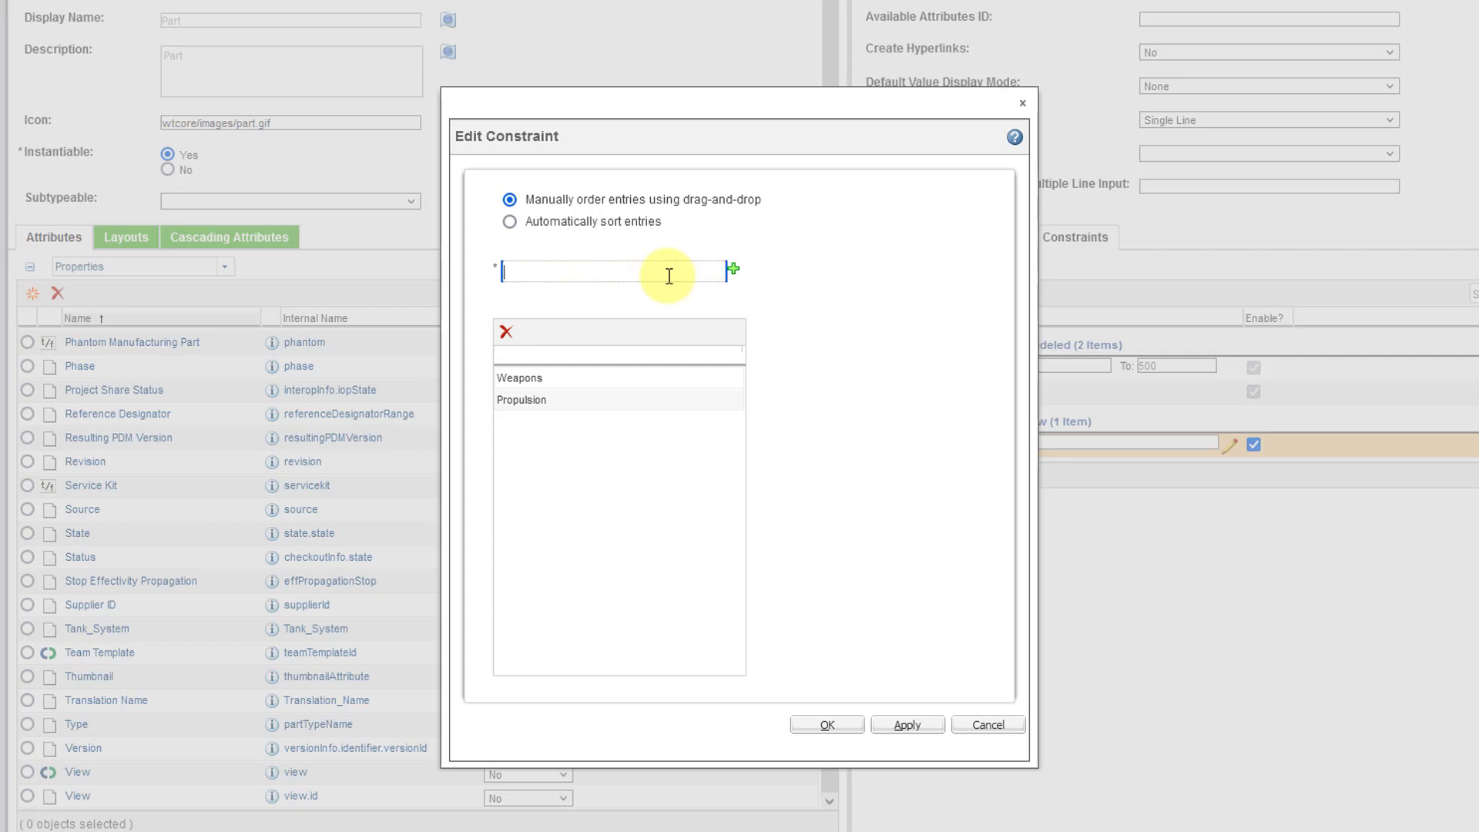
type("Armor")
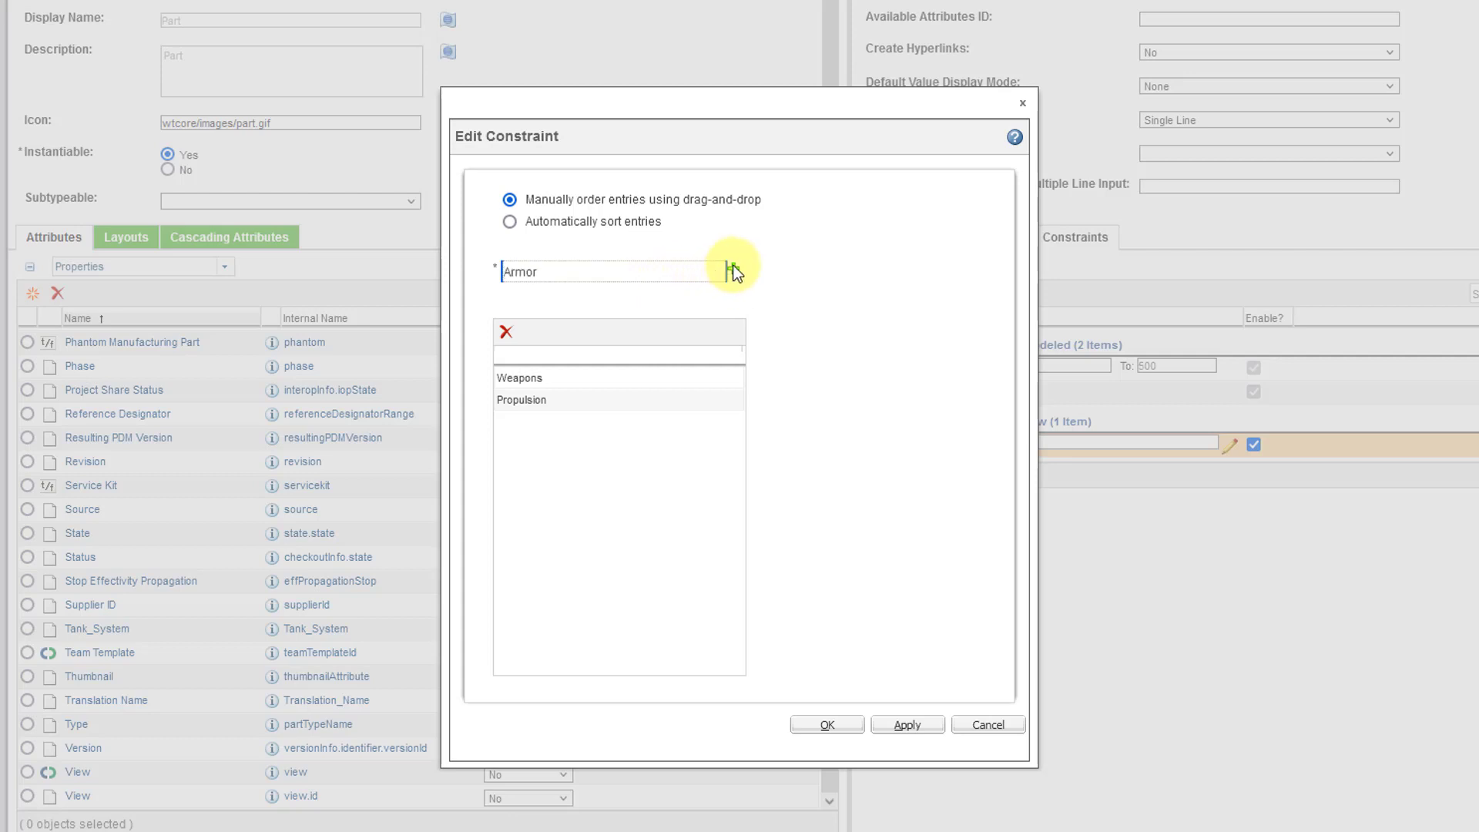
left_click(733, 270)
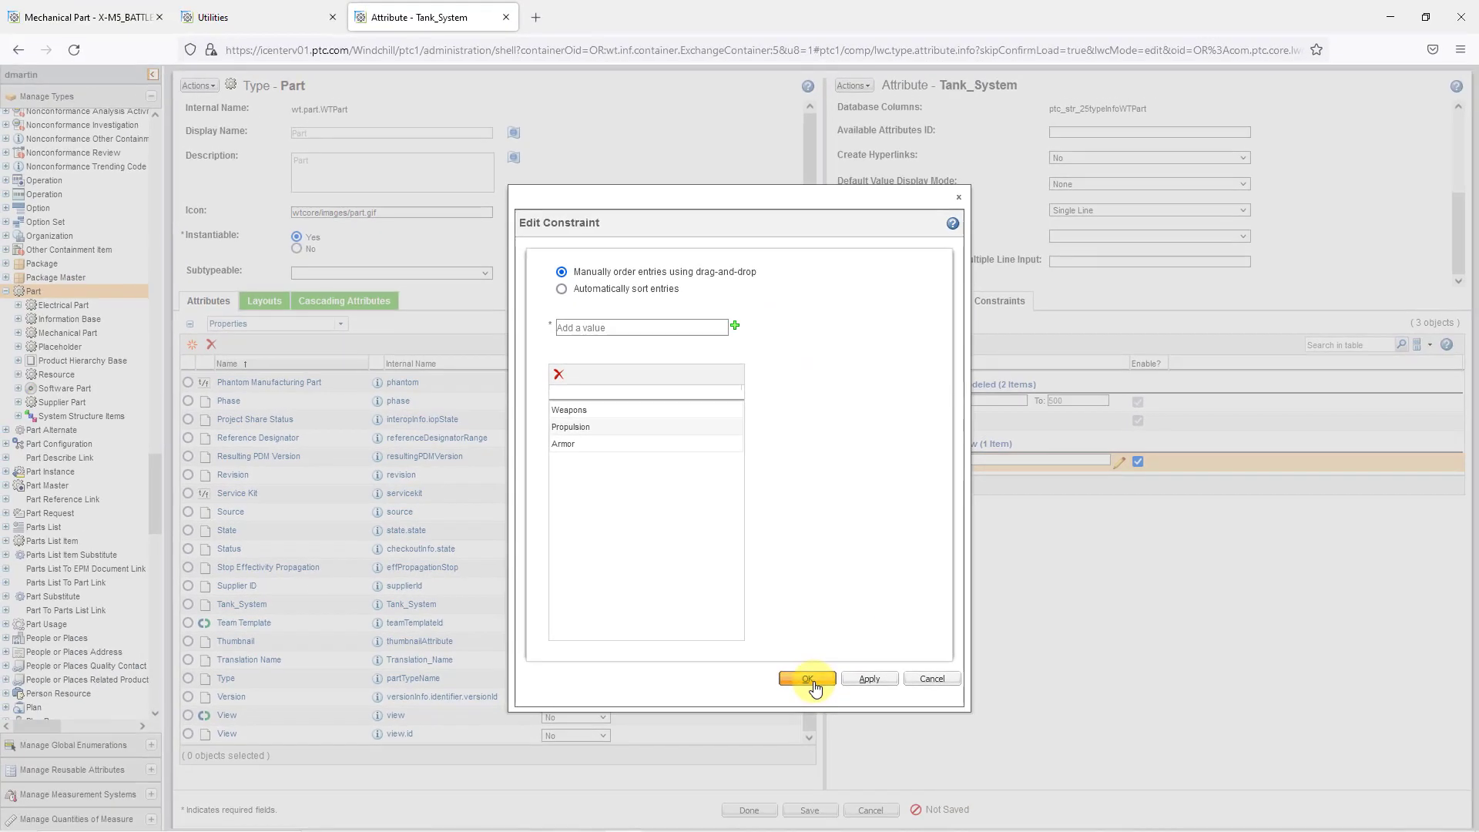
left_click(828, 725)
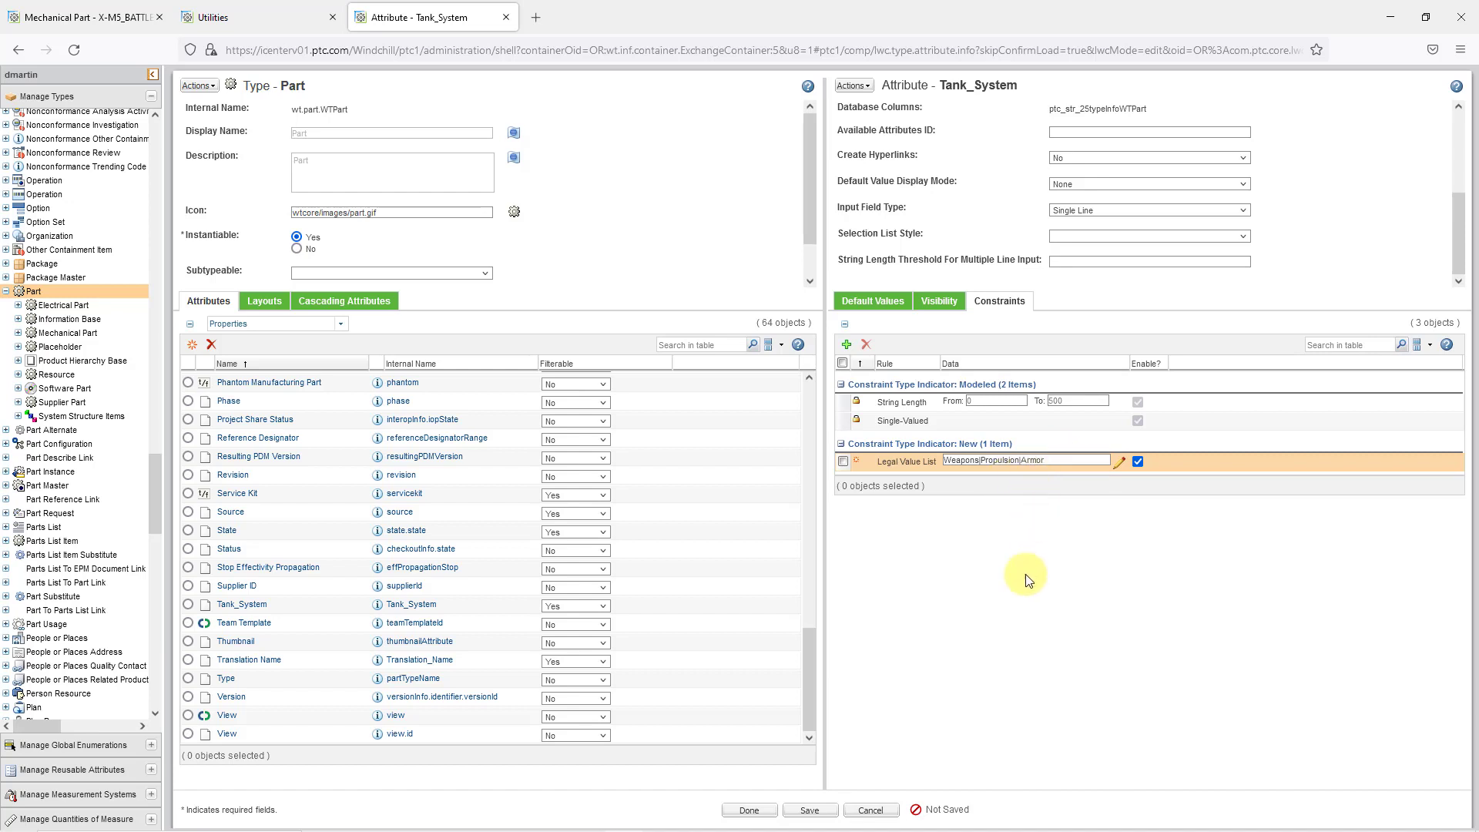
left_click(811, 811)
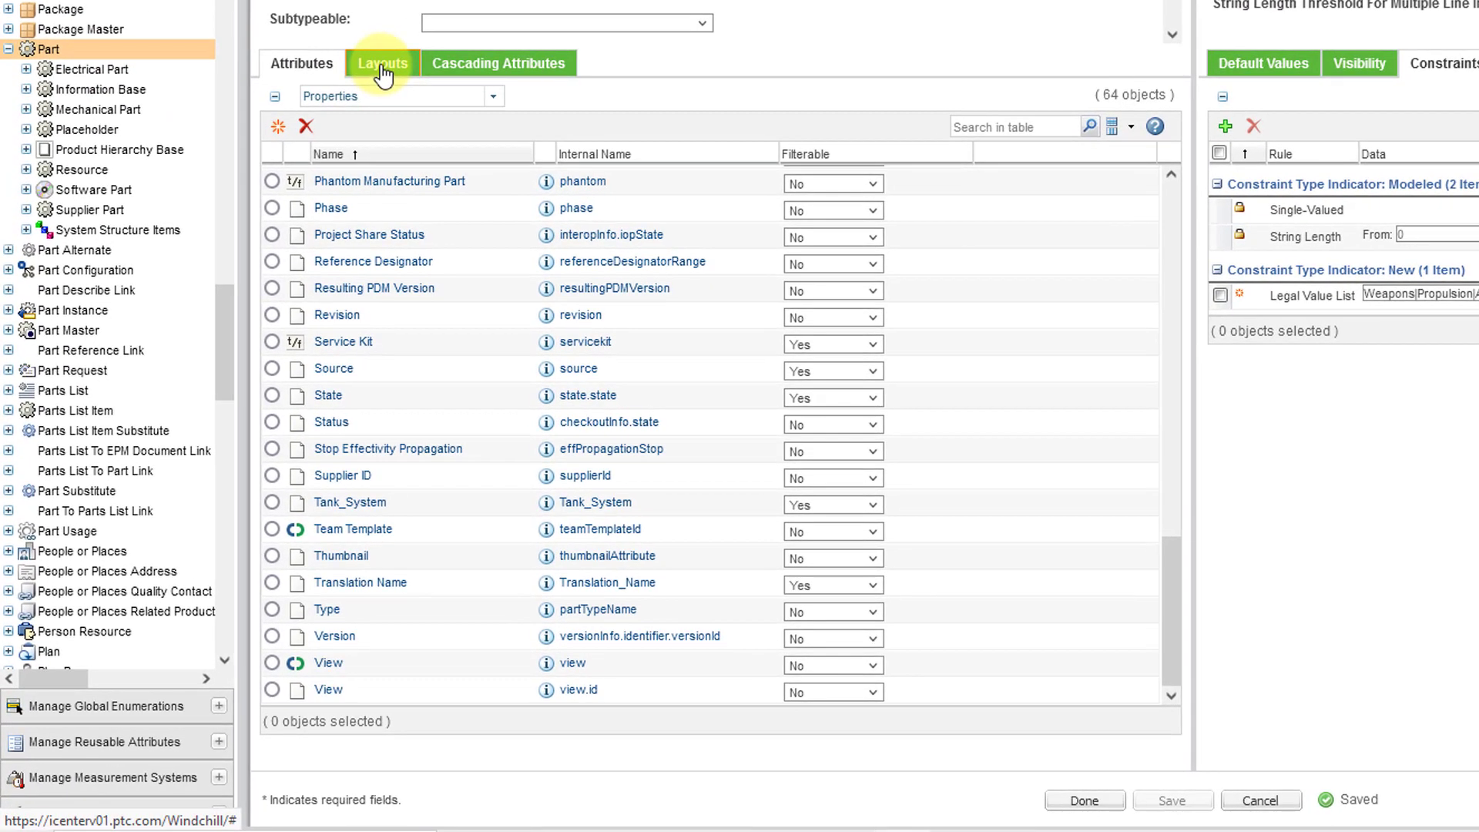
- Open the Part type's More Attributes Info Page Layout and scroll to the Tank_System group
left_click(383, 73)
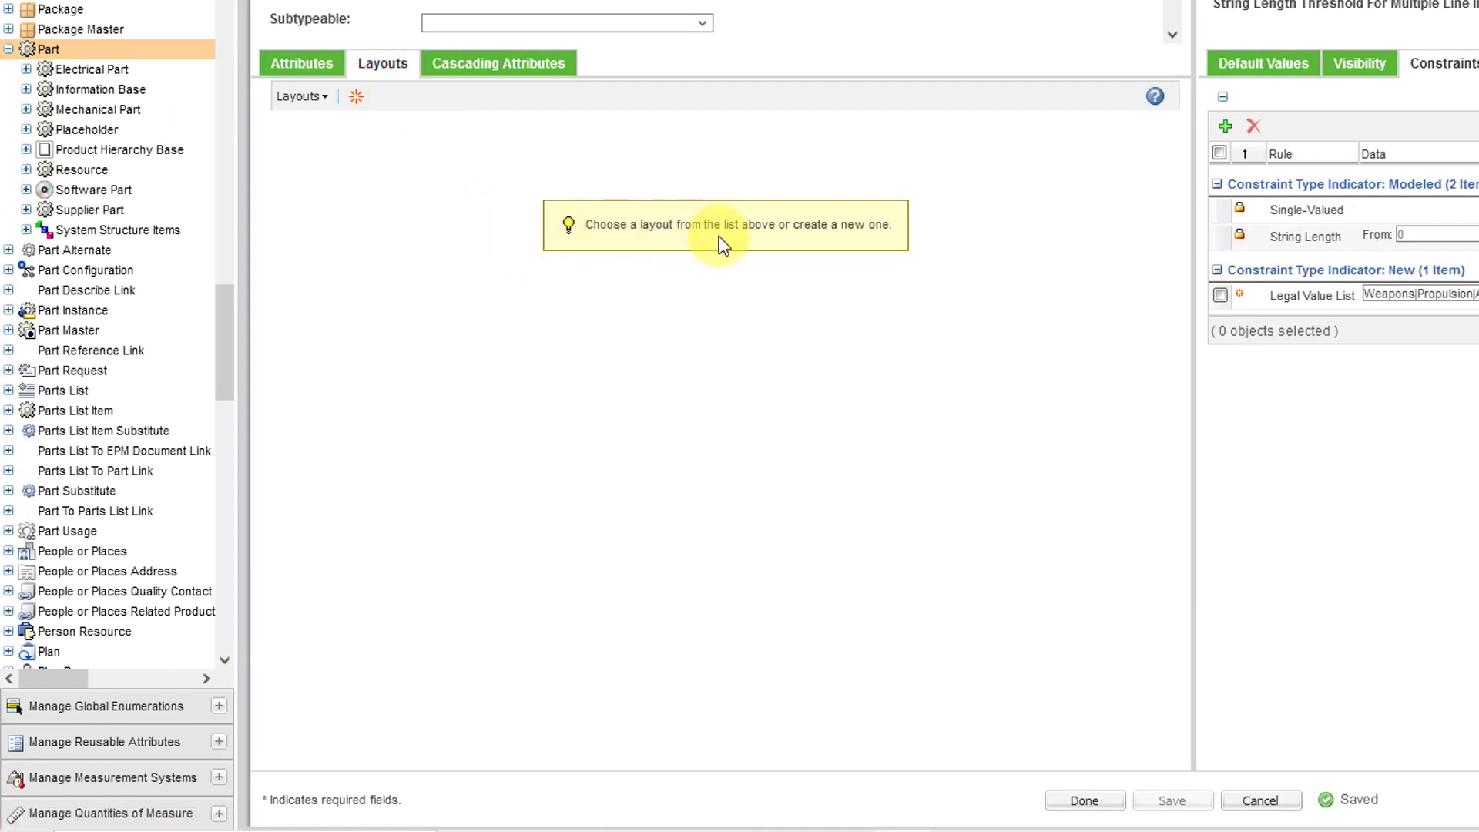
left_click(317, 101)
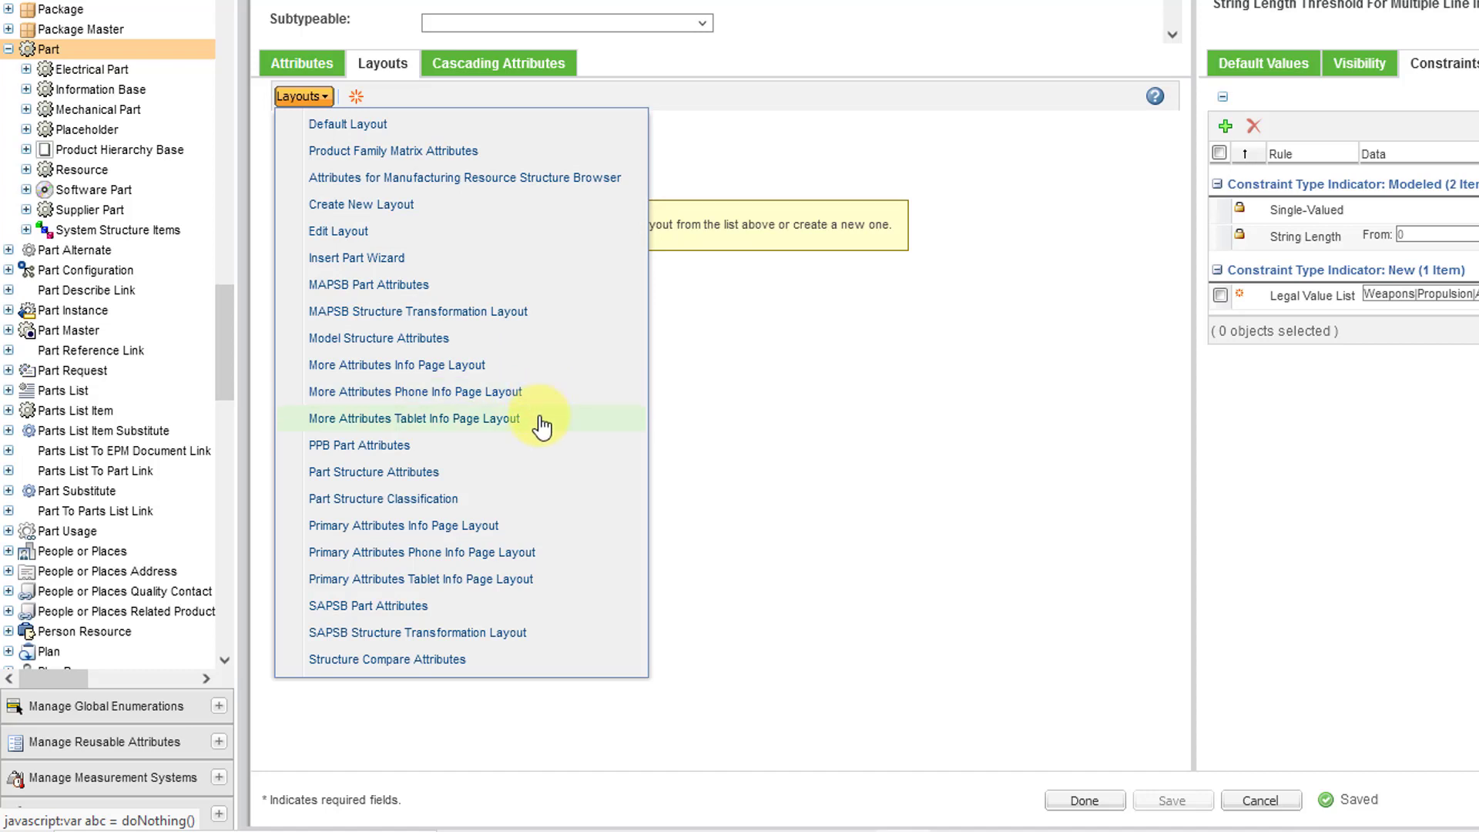
left_click(451, 367)
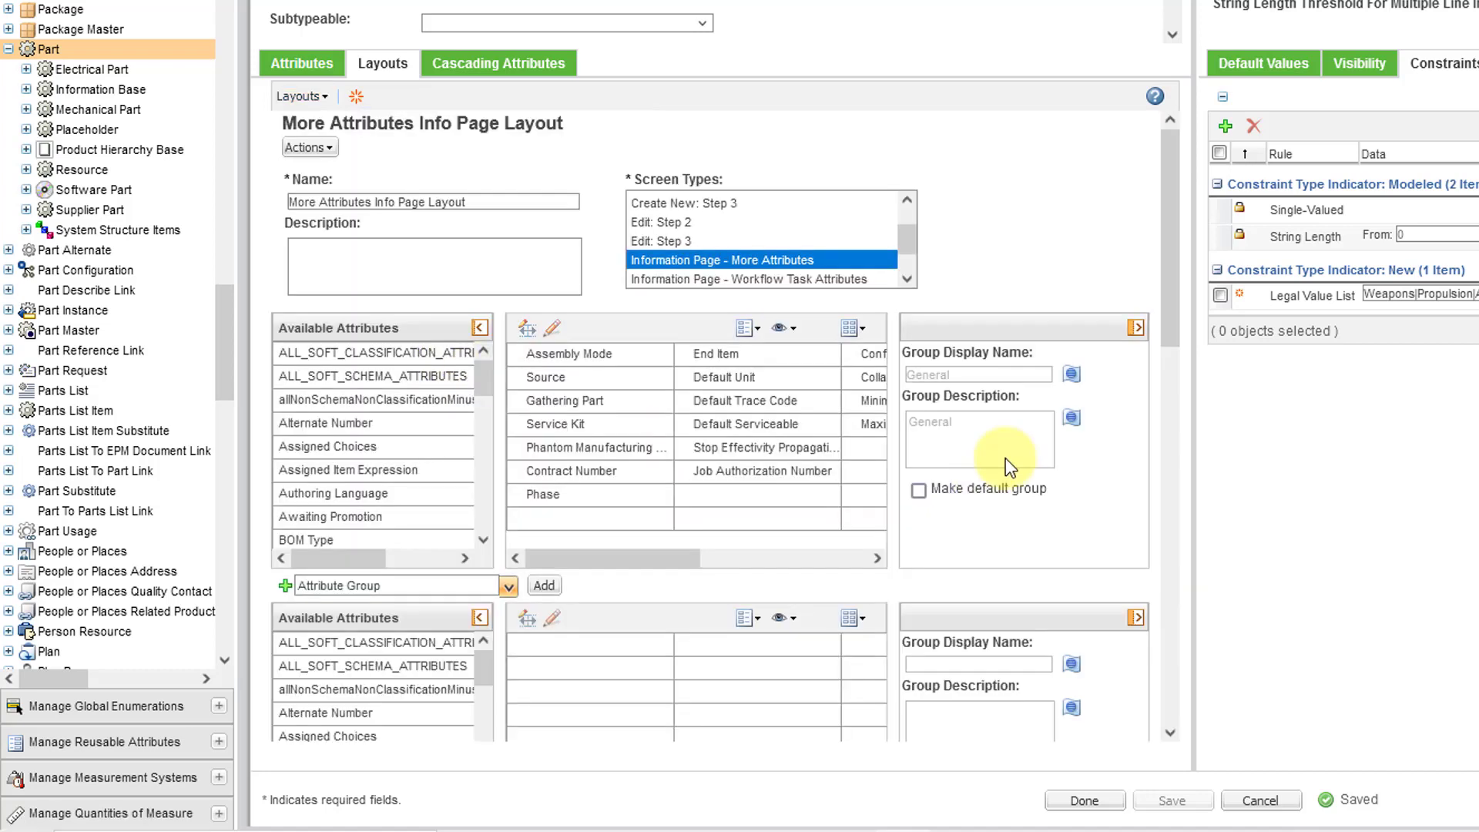
left_click_drag(1162, 228, 1140, 402)
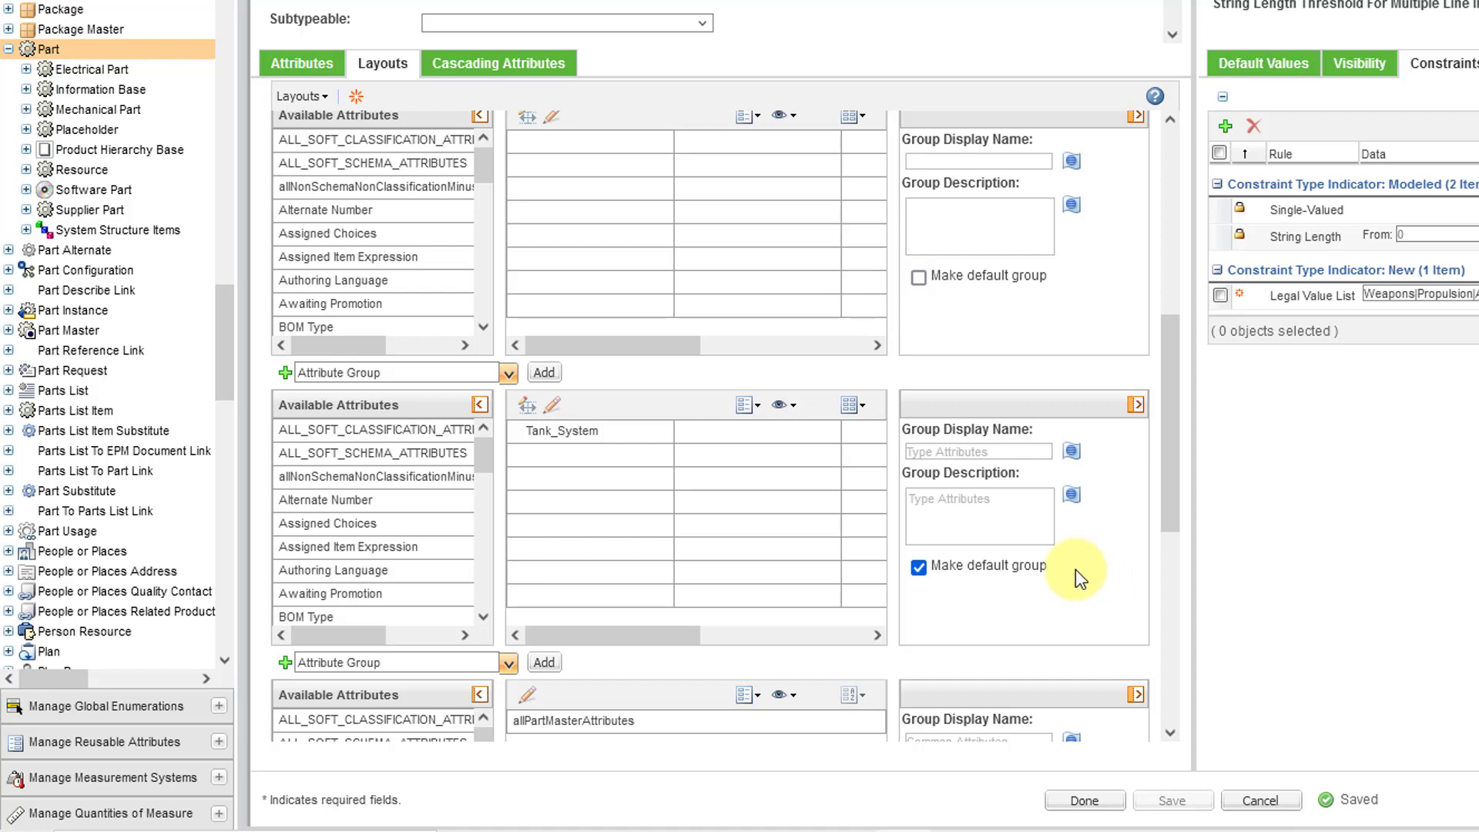
- Finish the layout and reload the X-M5_BATTLE_TANK part page to show its empty Tank_System field
left_click(1084, 802)
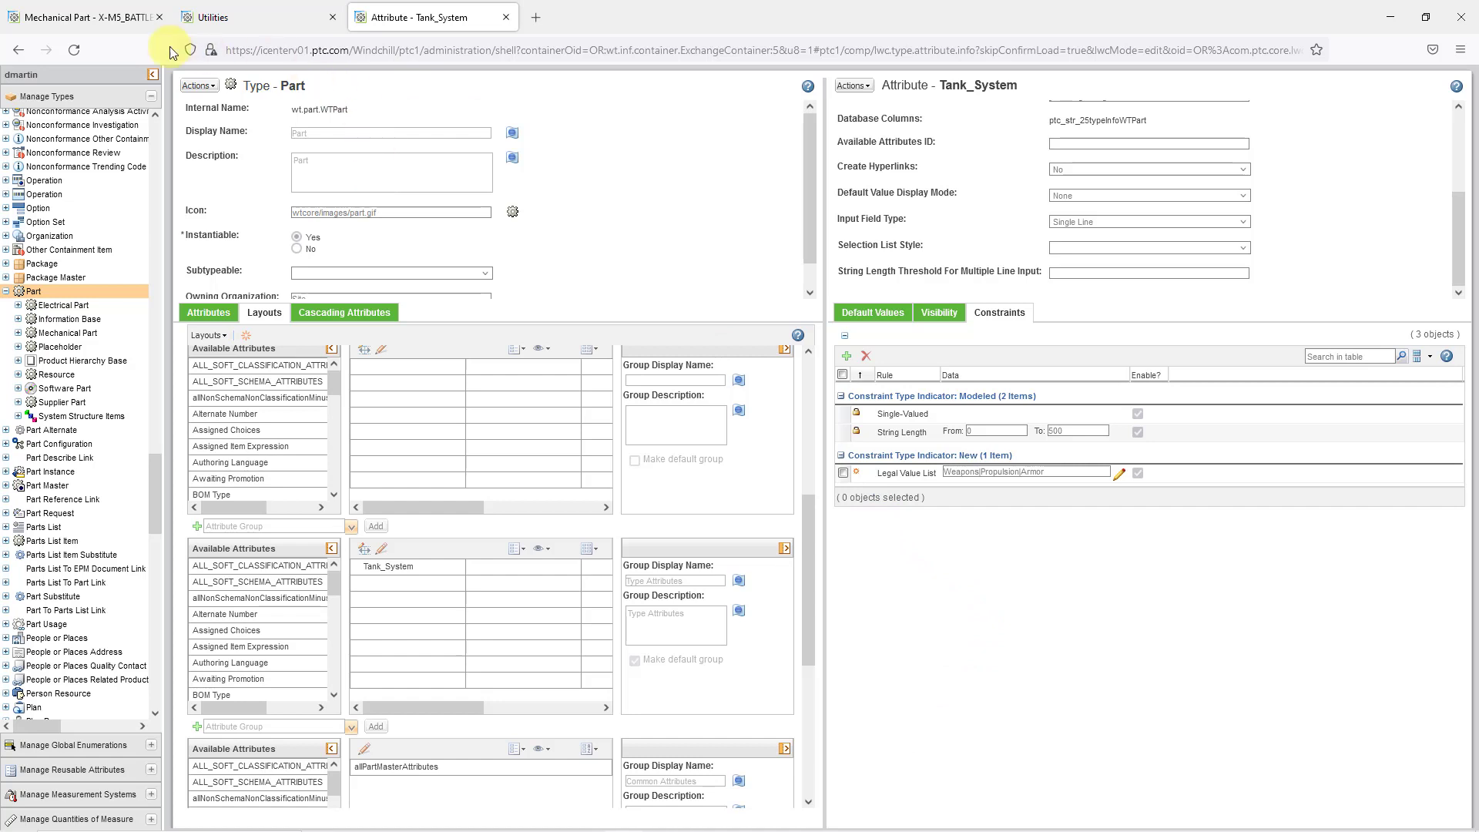
left_click(98, 19)
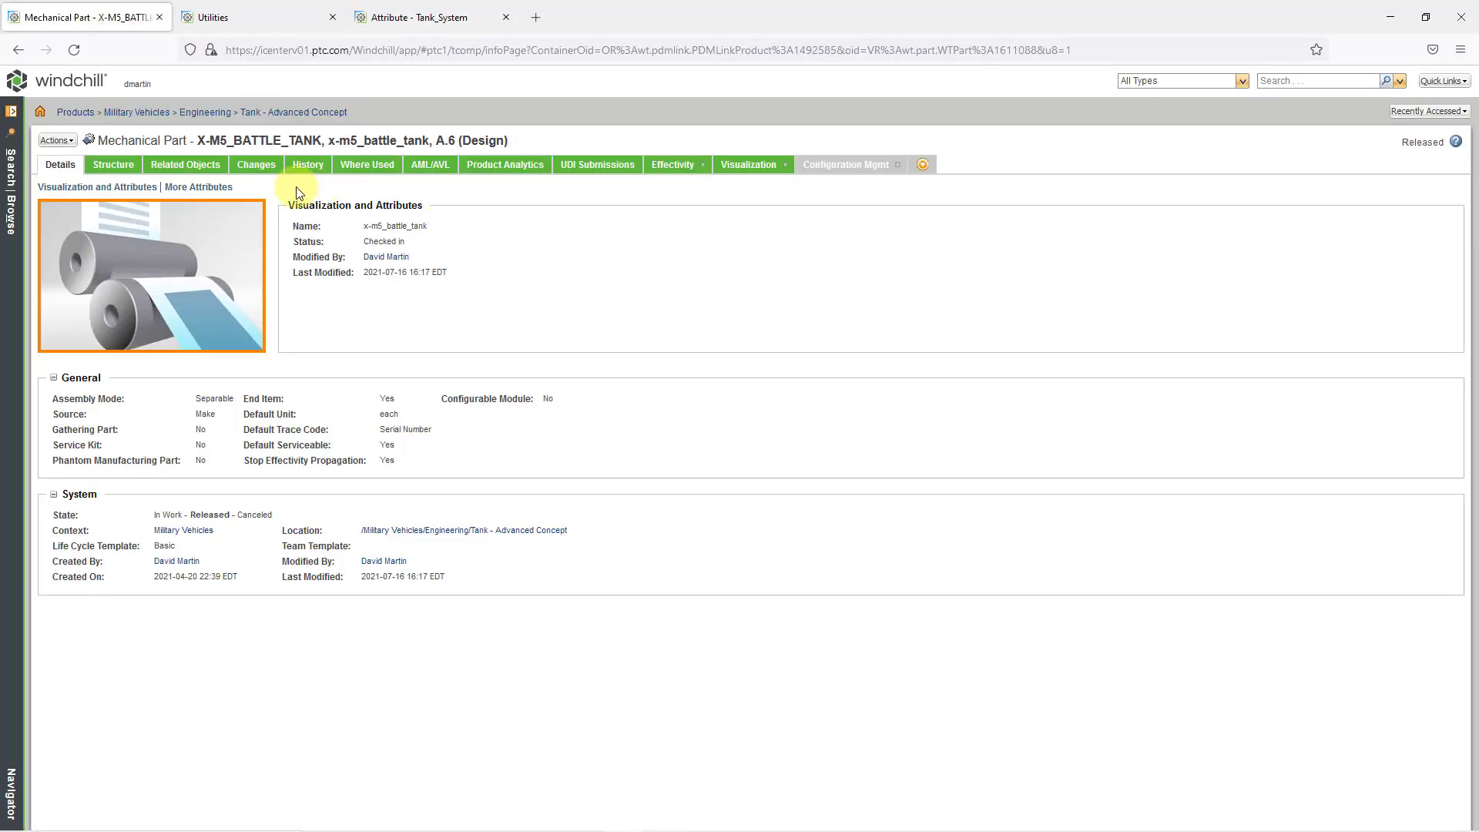
left_click(74, 51)
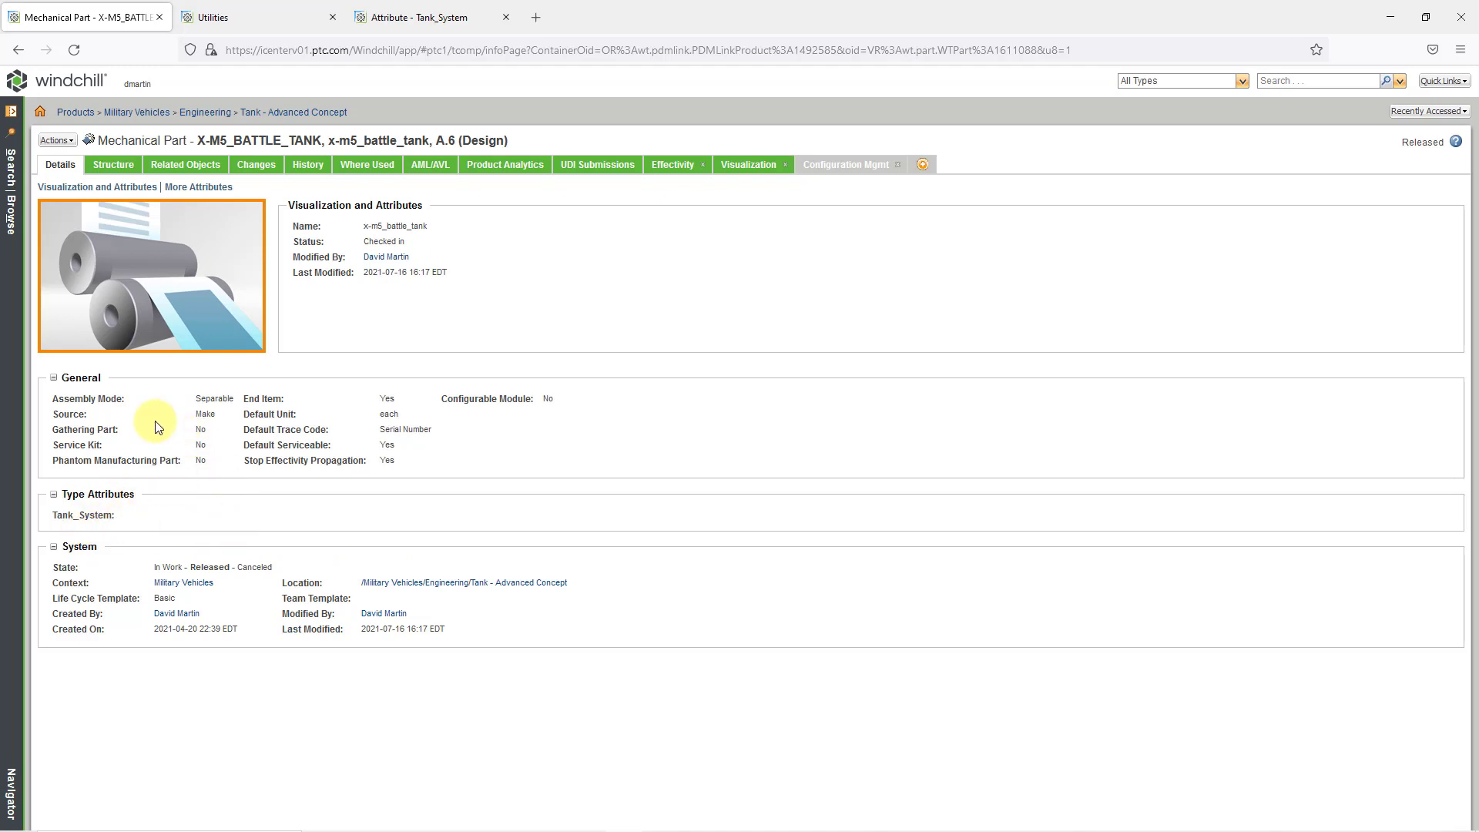
left_click(63, 143)
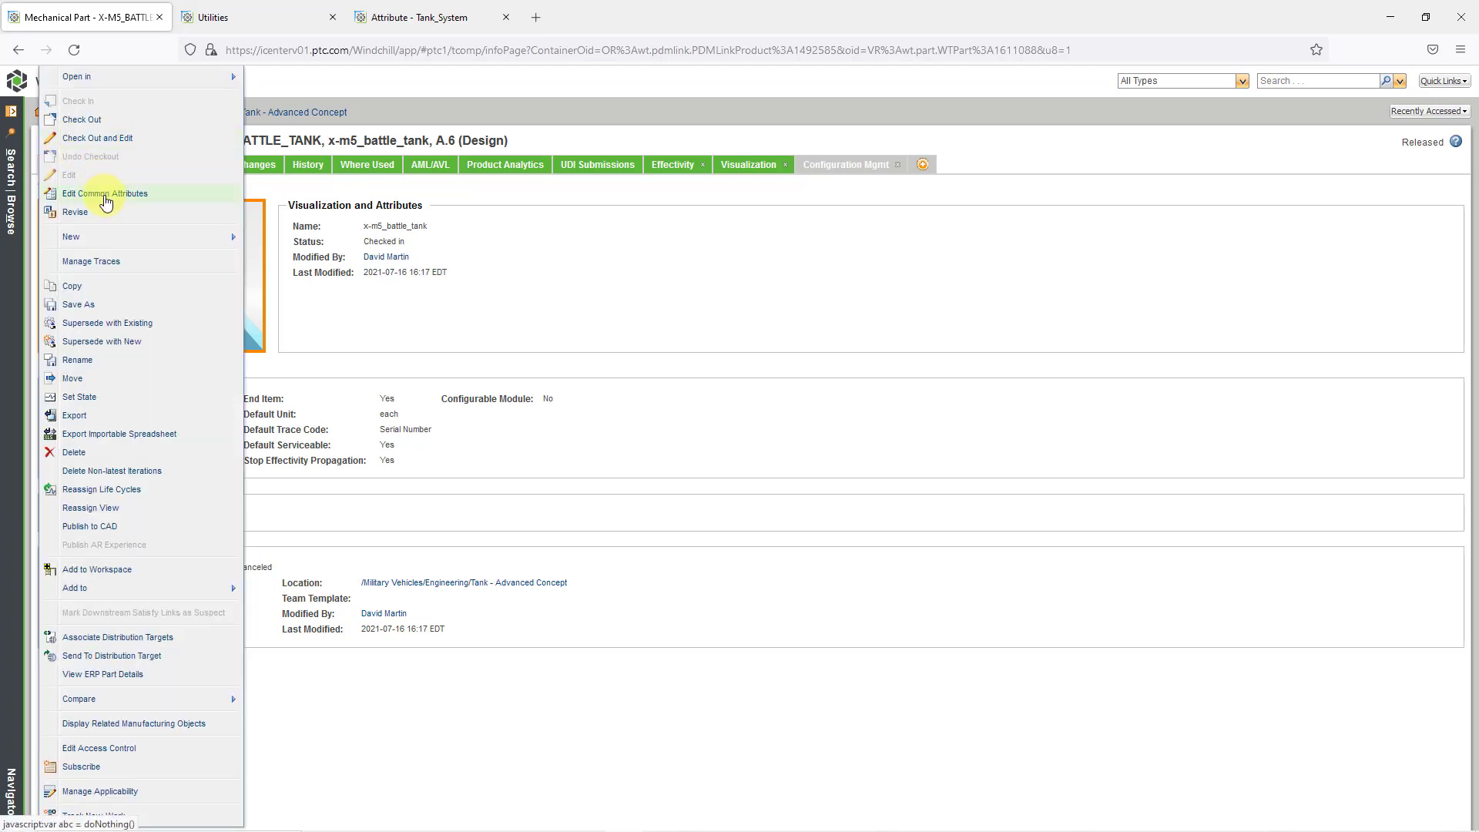
left_click(107, 194)
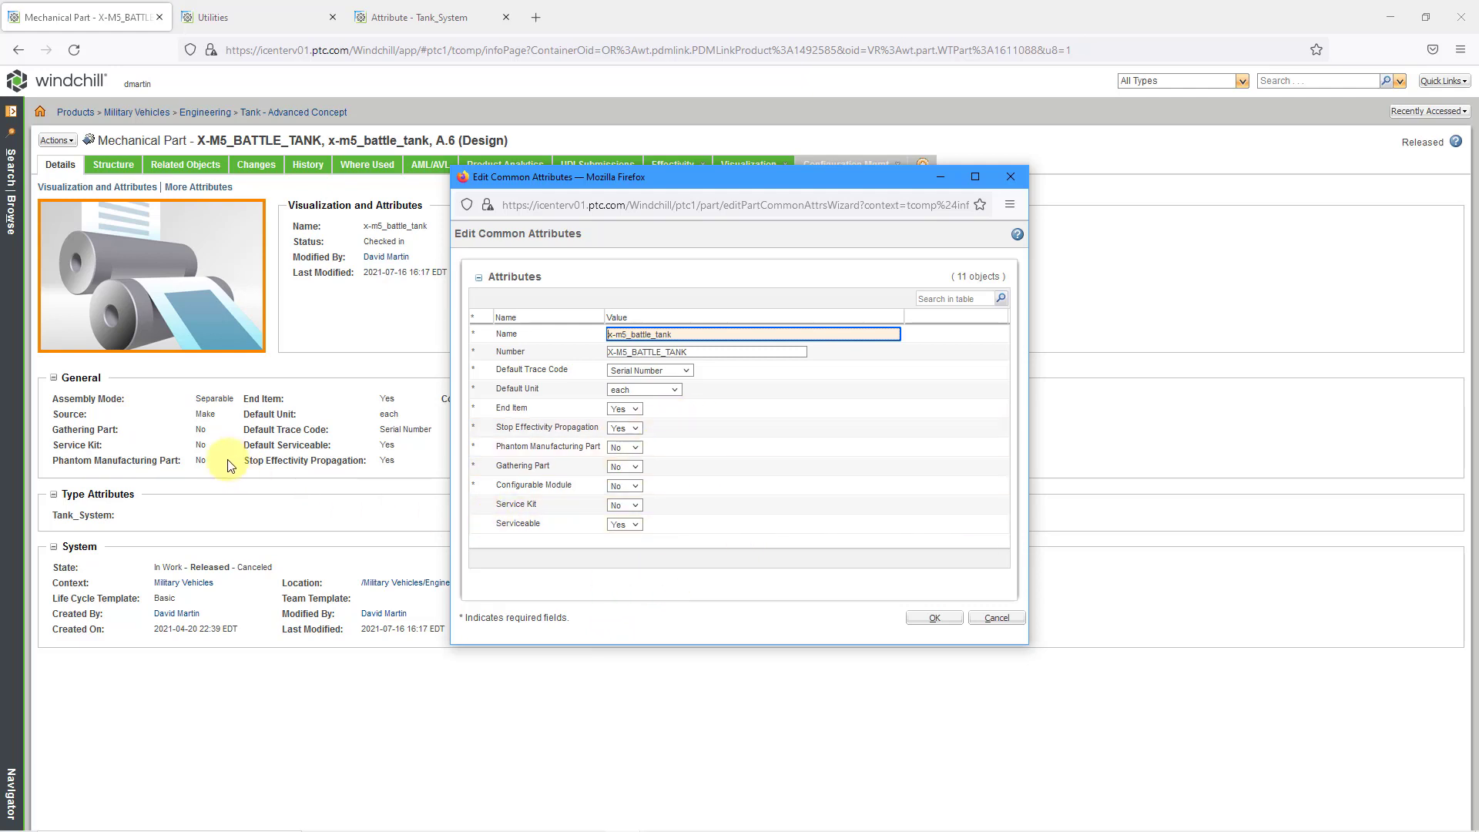
left_click(987, 620)
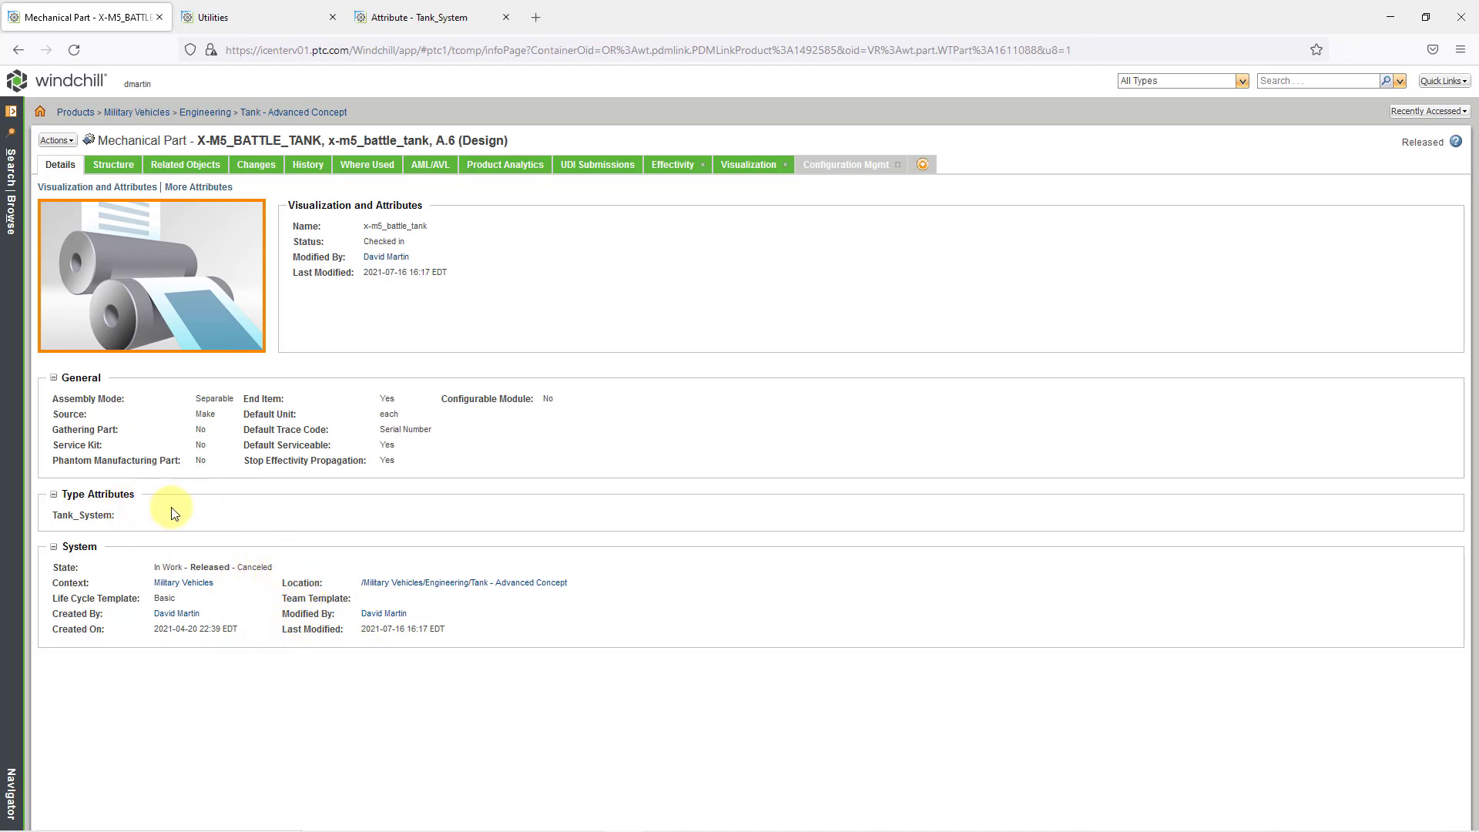
- Bring up the Actions menu for the X-M5_BATTLE_TANK part
left_click(56, 142)
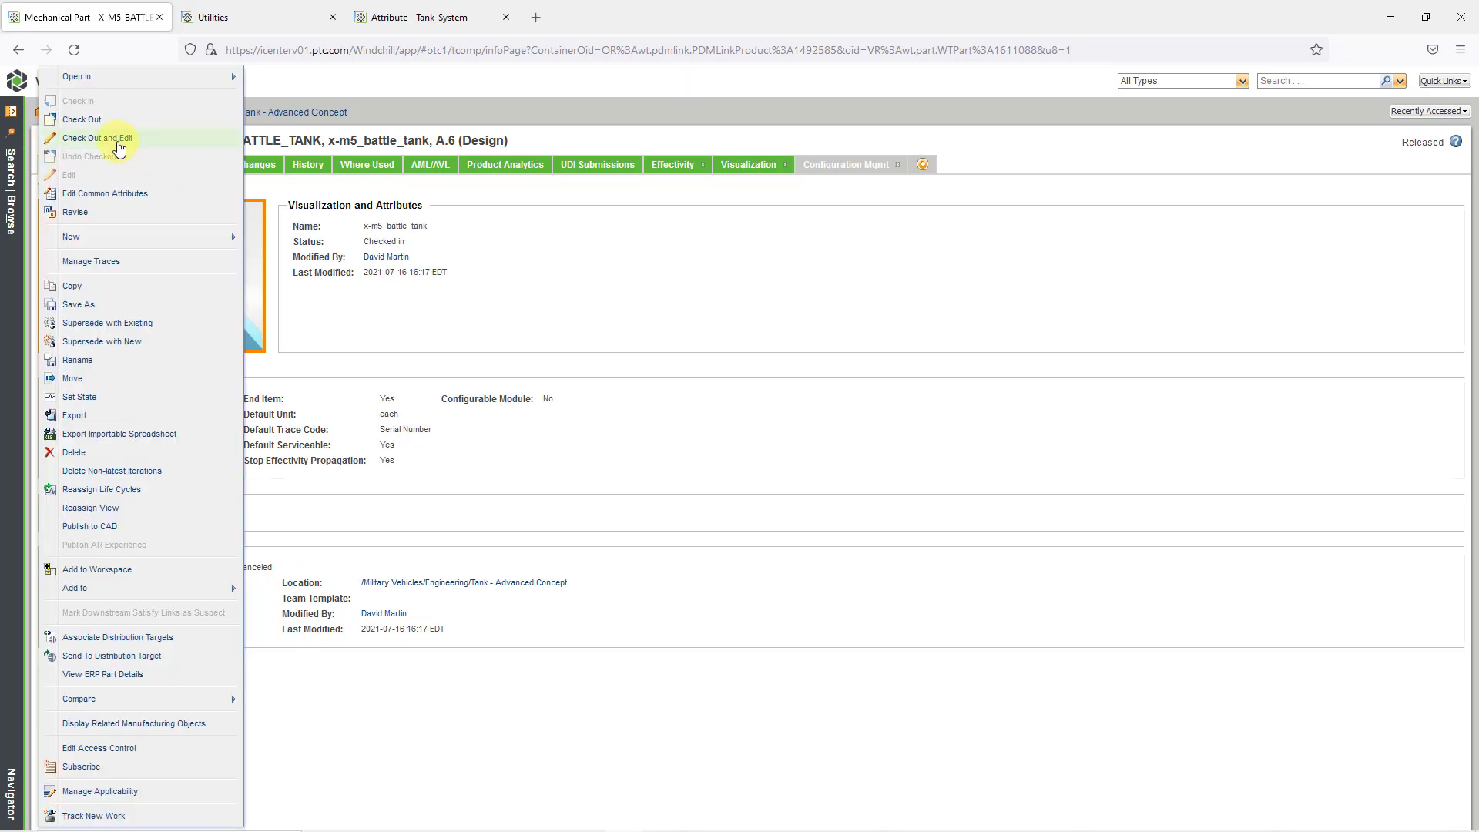
- Check out and edit X-M5_BATTLE_TANK, choosing Weapons as its Tank_System value
left_click(120, 147)
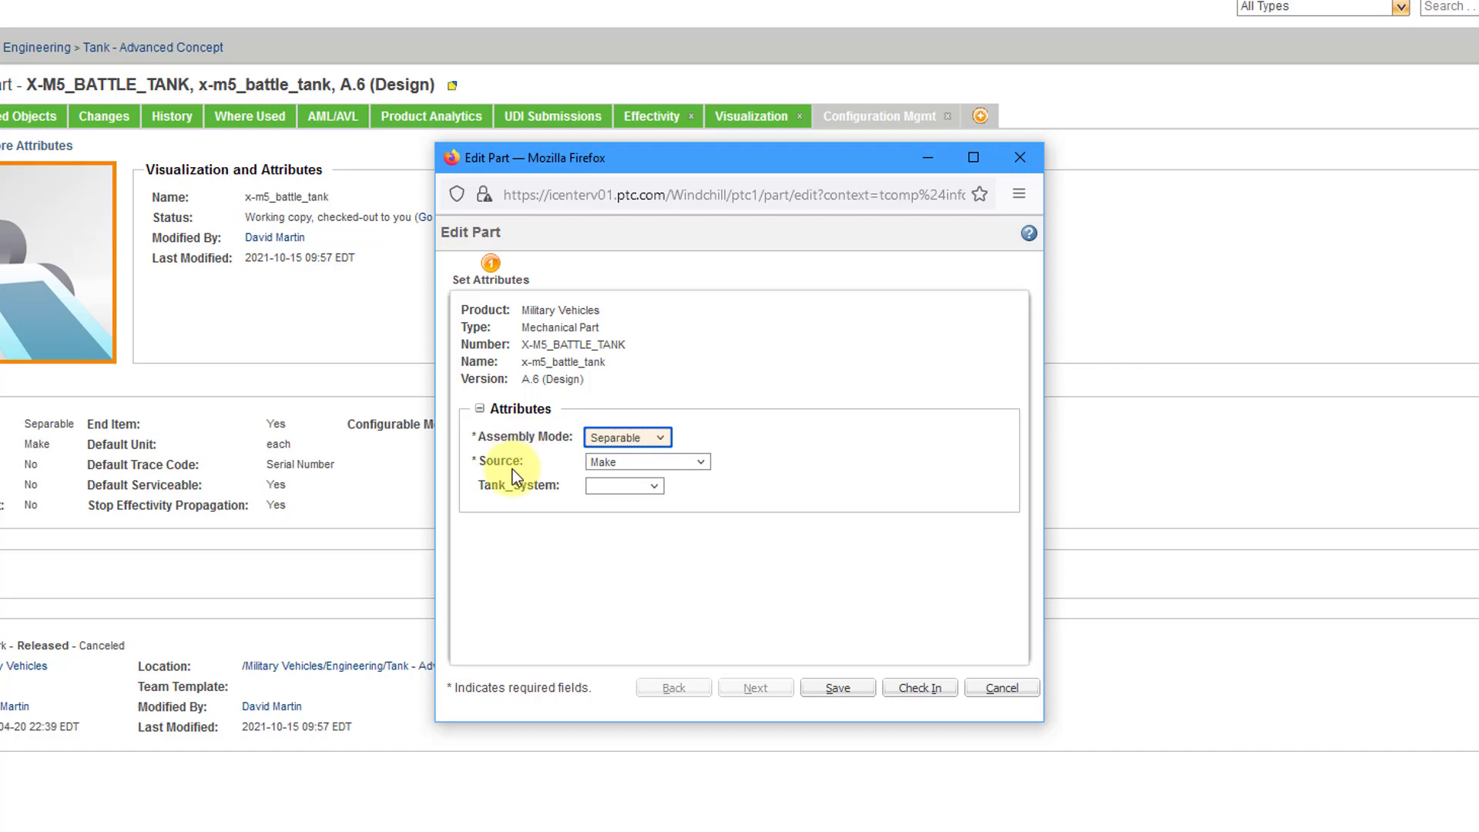
left_click(656, 486)
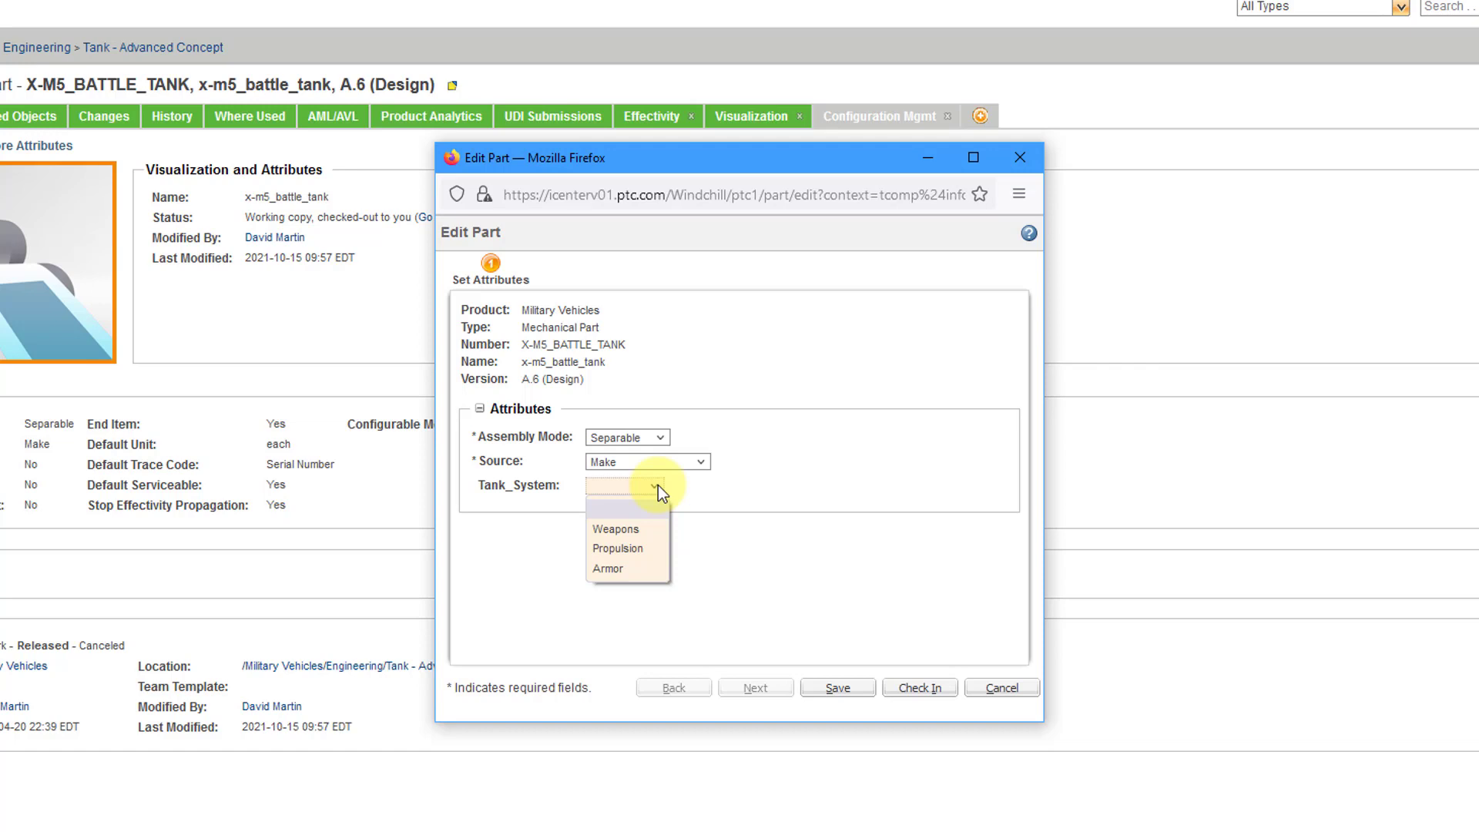
left_click(644, 529)
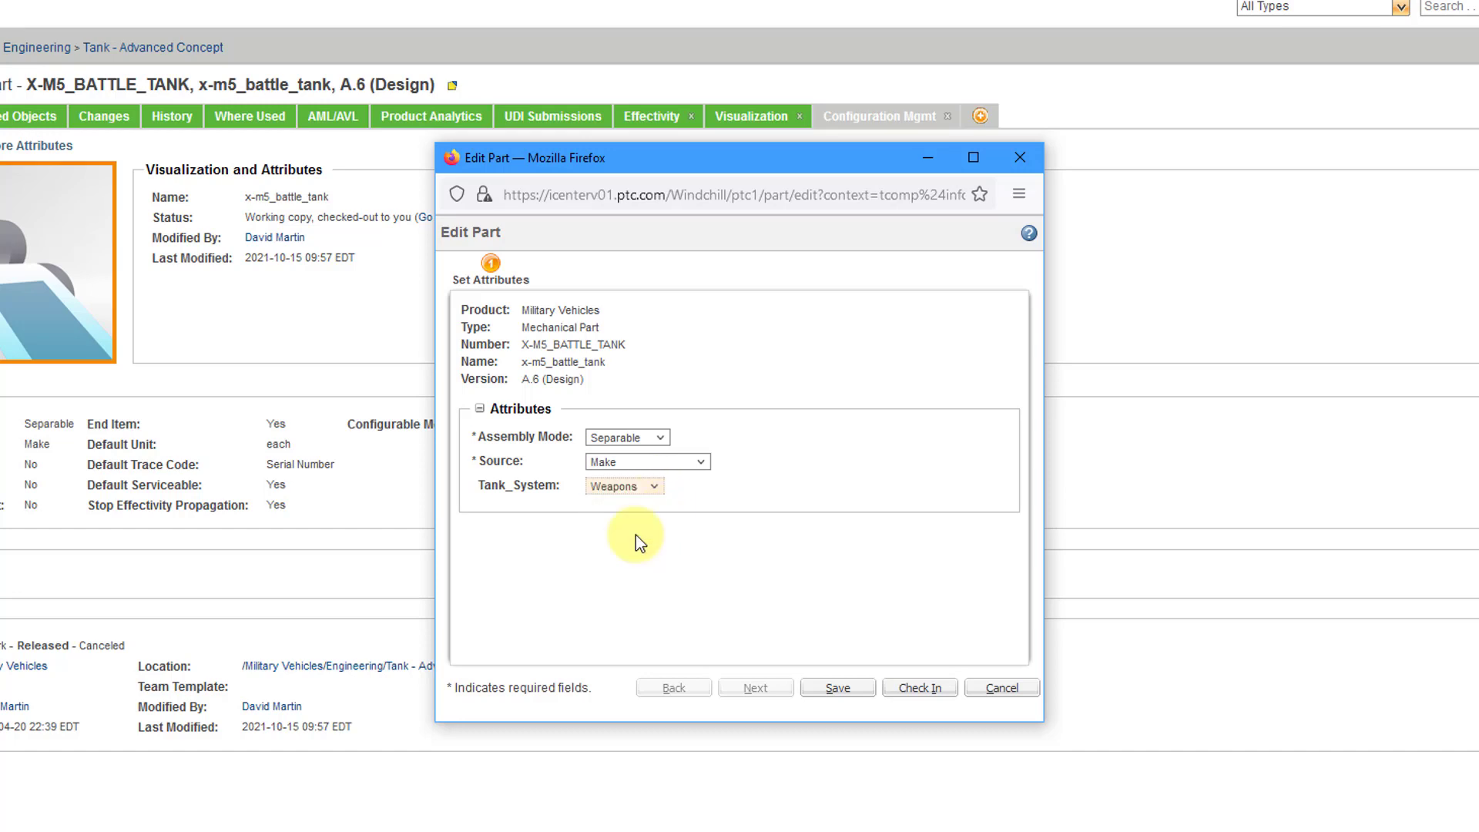
- Check in the edited X-M5_BATTLE_TANK part and confirm with OK, adding no comment
left_click(930, 691)
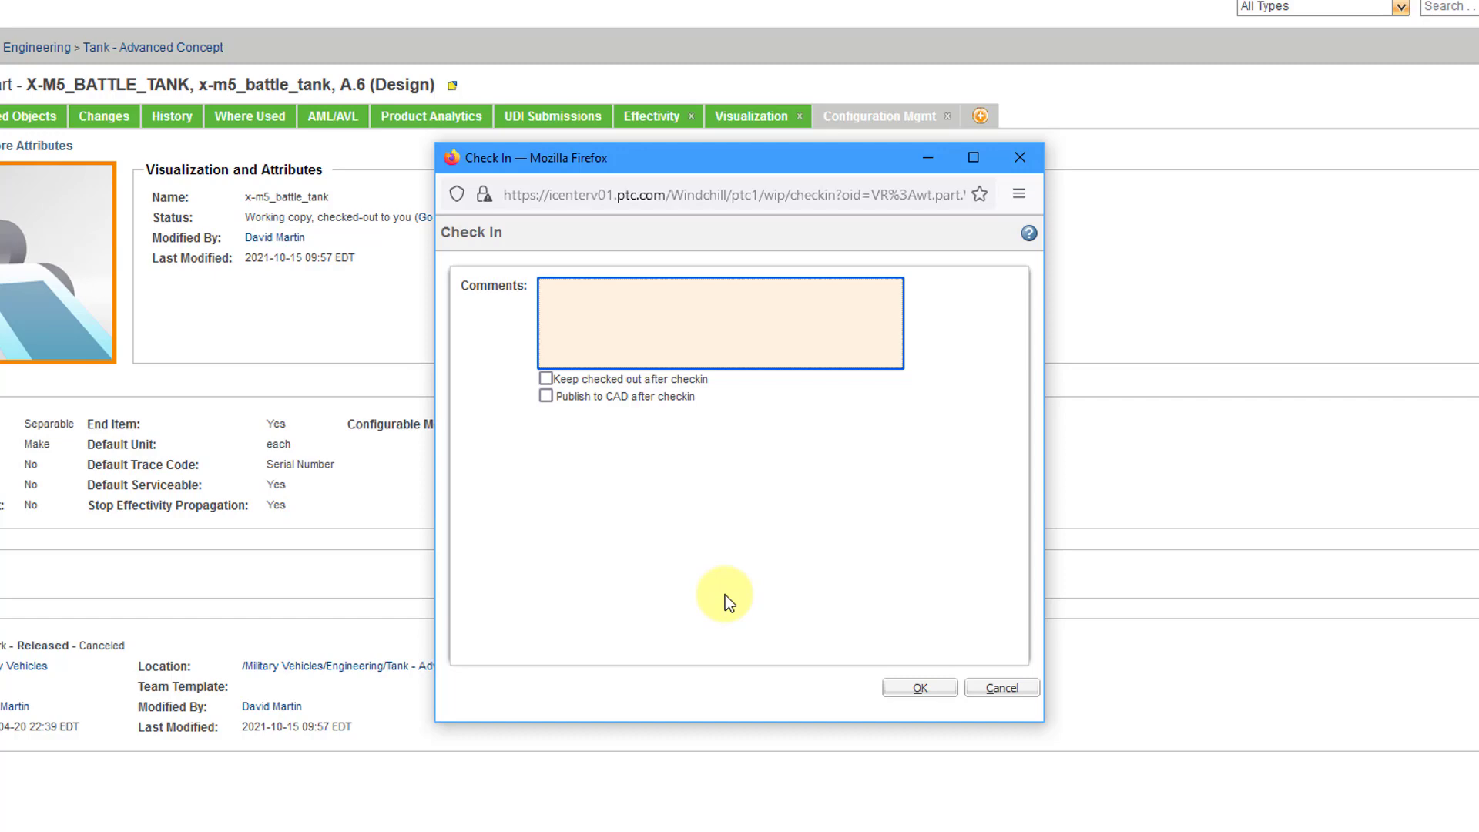
left_click(920, 687)
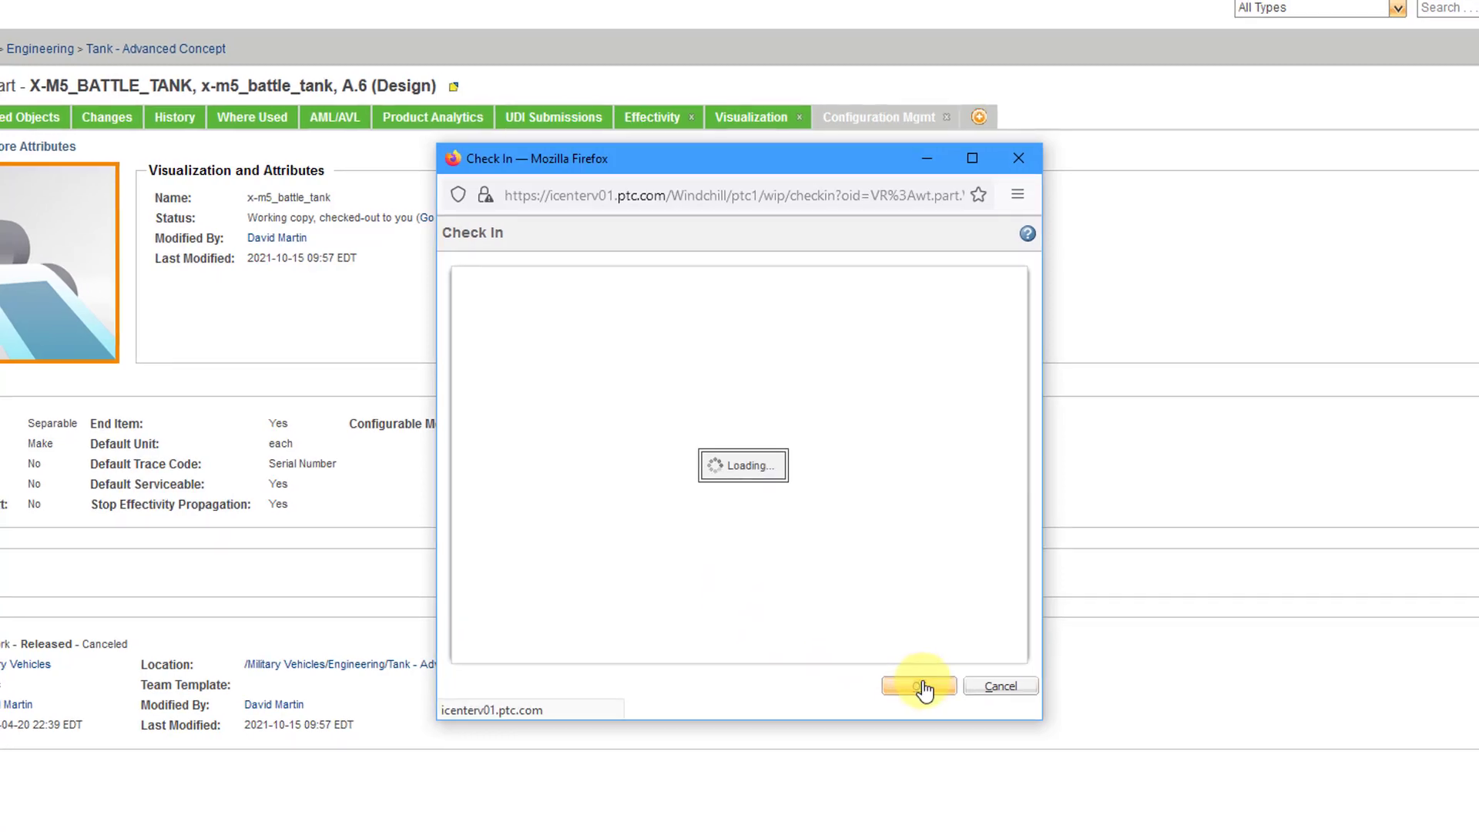